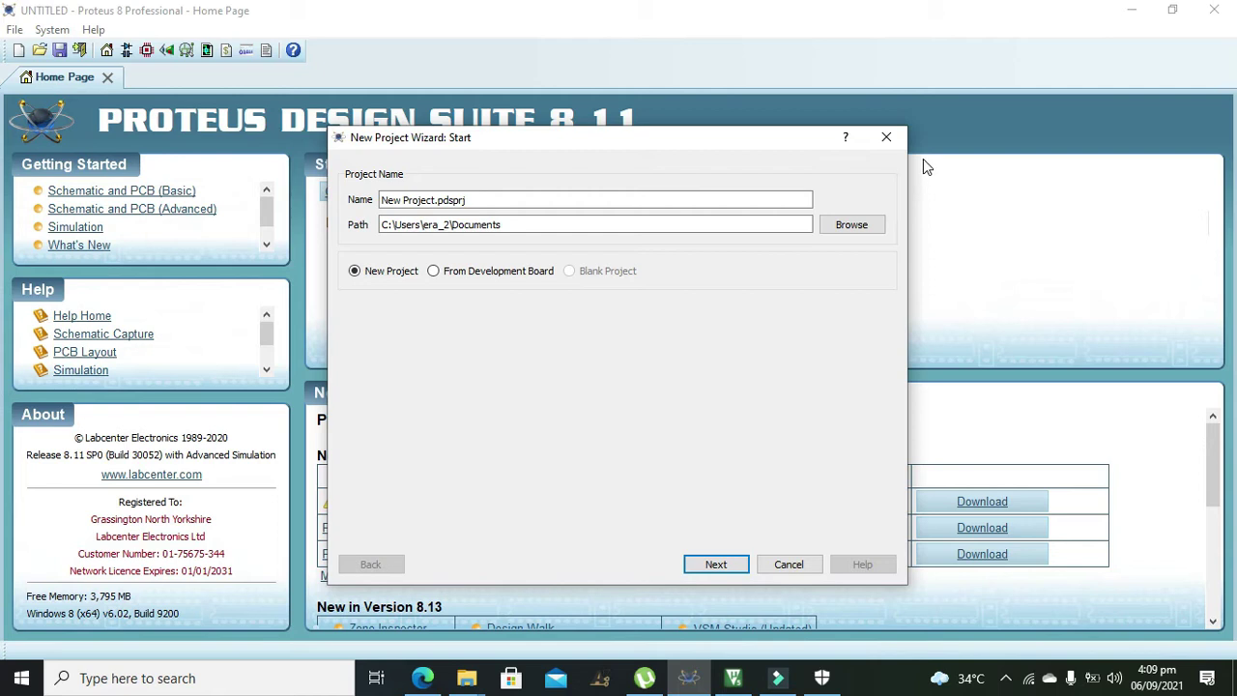
Name the new project time_delay in the New Project Wizard.
{"action": "left_click", "coordinate": [434, 201]}
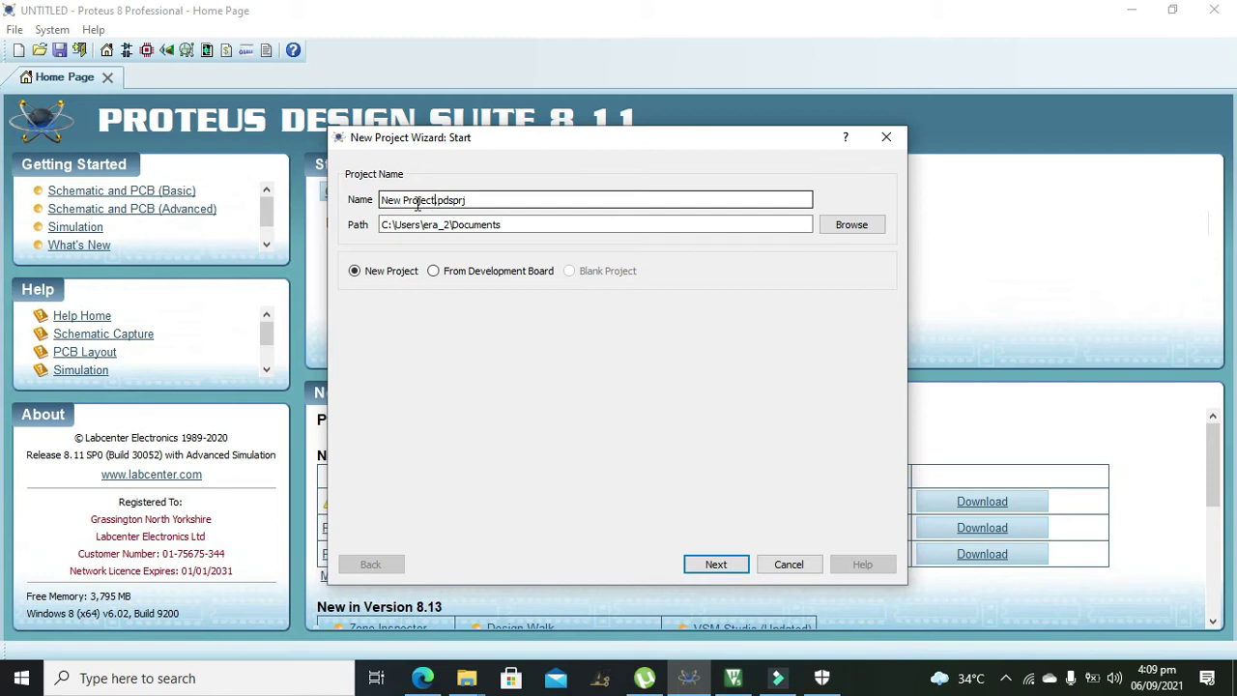
{"action": "left_click_drag", "start_coordinate": [418, 203], "coordinate": [327, 194]}
{"action": "key", "text": "BackSpace"}
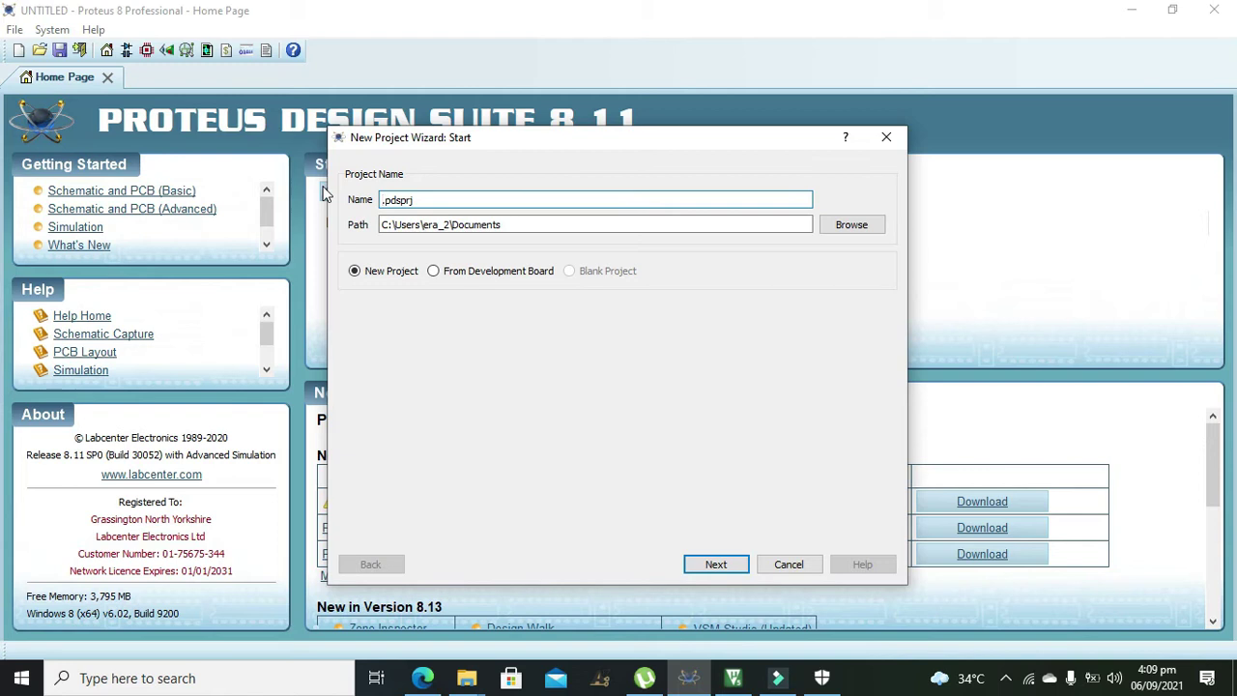
{"action": "type", "text": "time_delay"}
{"action": "left_click_drag", "start_coordinate": [534, 135], "coordinate": [650, 132]}
Accept the DEFAULT schematic with no PCB layout and no firmware to finish the project.
{"action": "left_click", "coordinate": [824, 559]}
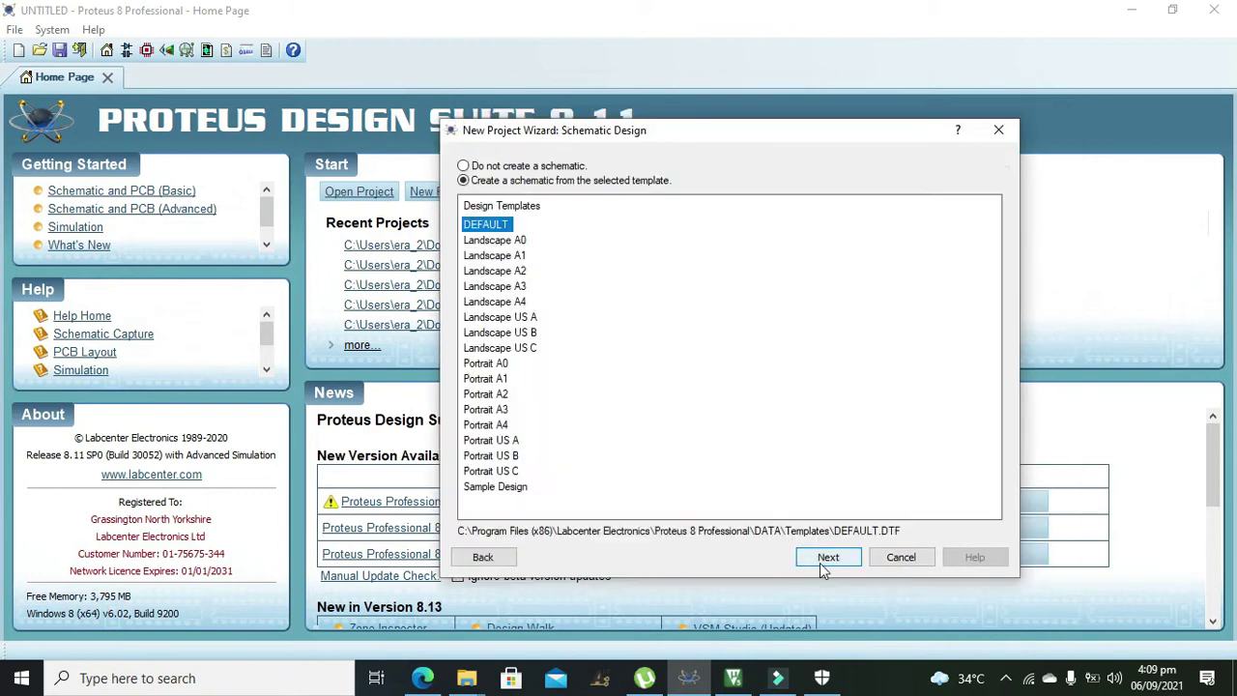
{"action": "left_click", "coordinate": [823, 563]}
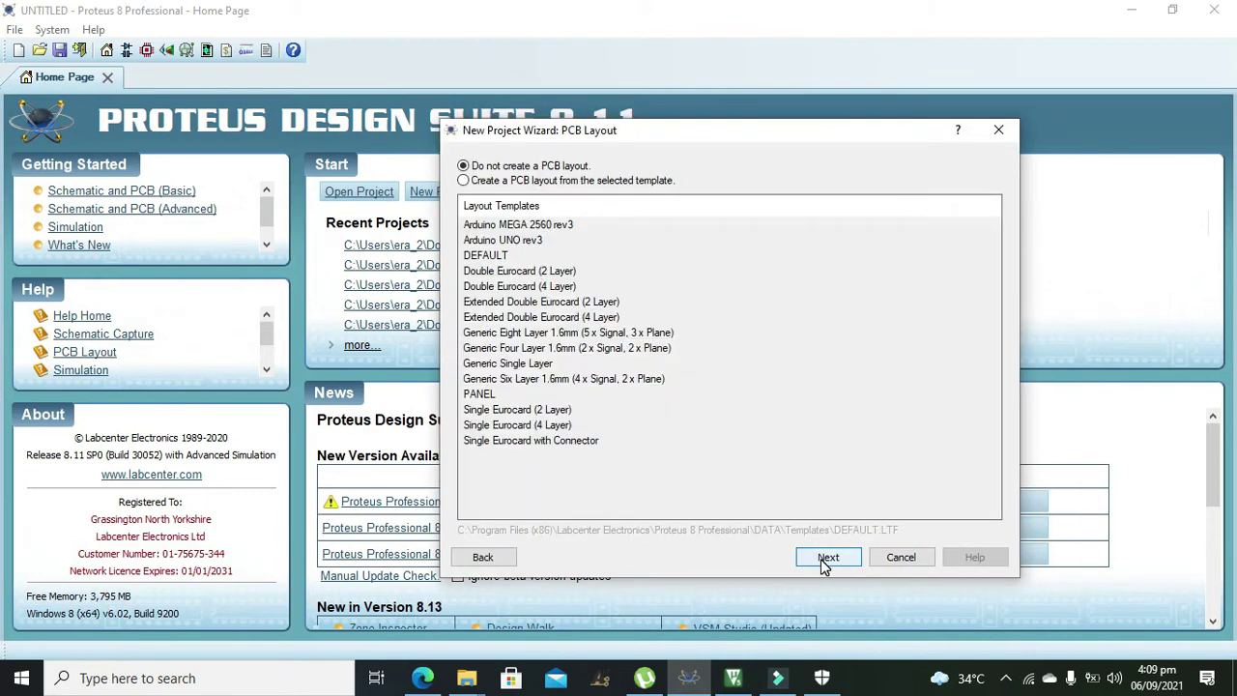
{"action": "left_click", "coordinate": [824, 564]}
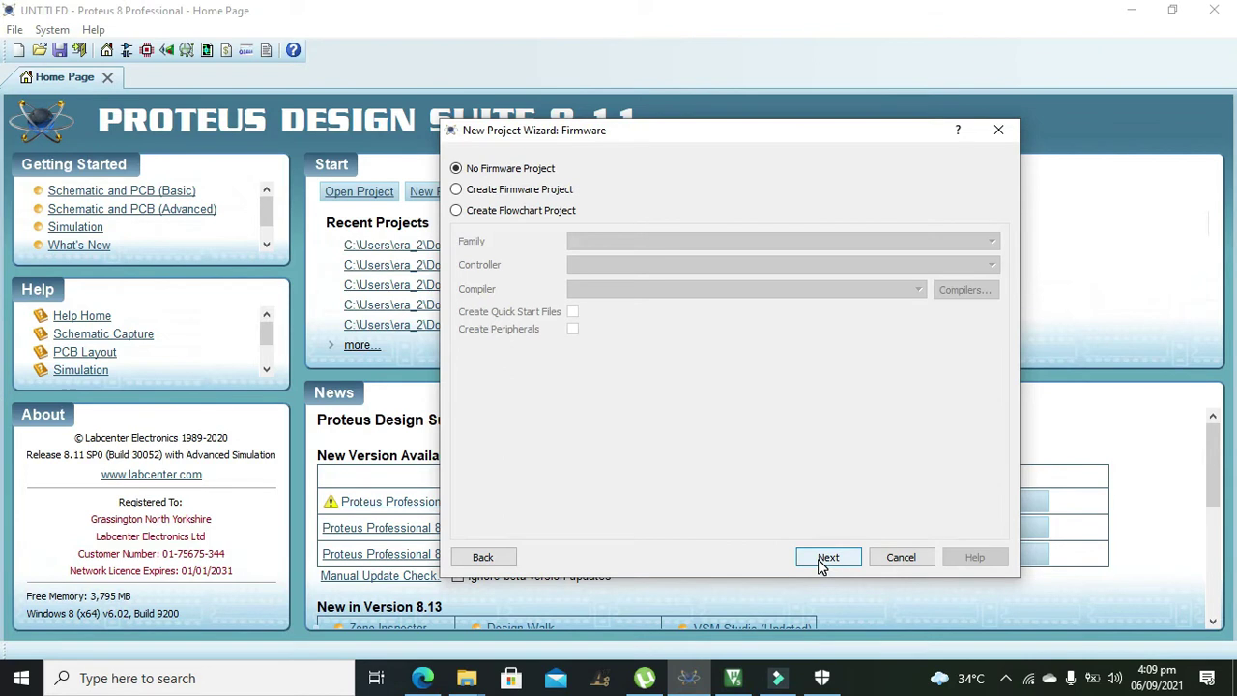
{"action": "left_click", "coordinate": [828, 559]}
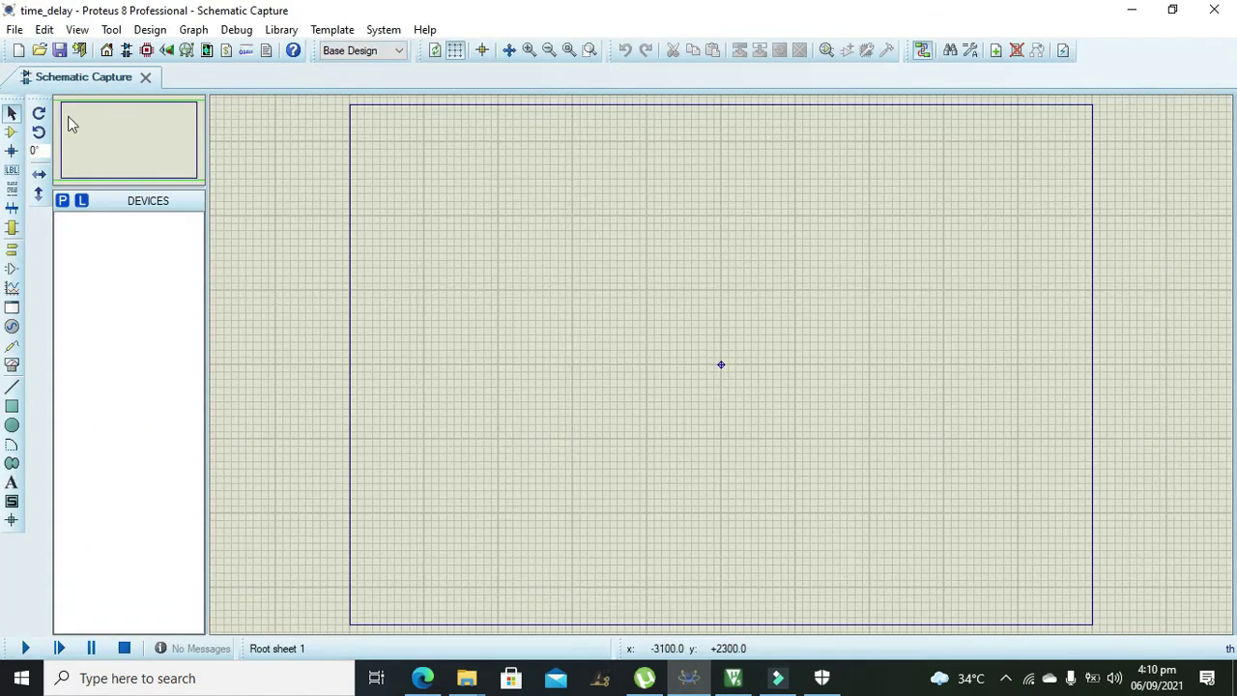
Pick the 100uF capacitor B45196H1107K409 from the library and place it as C1.
{"action": "left_click", "coordinate": [12, 131]}
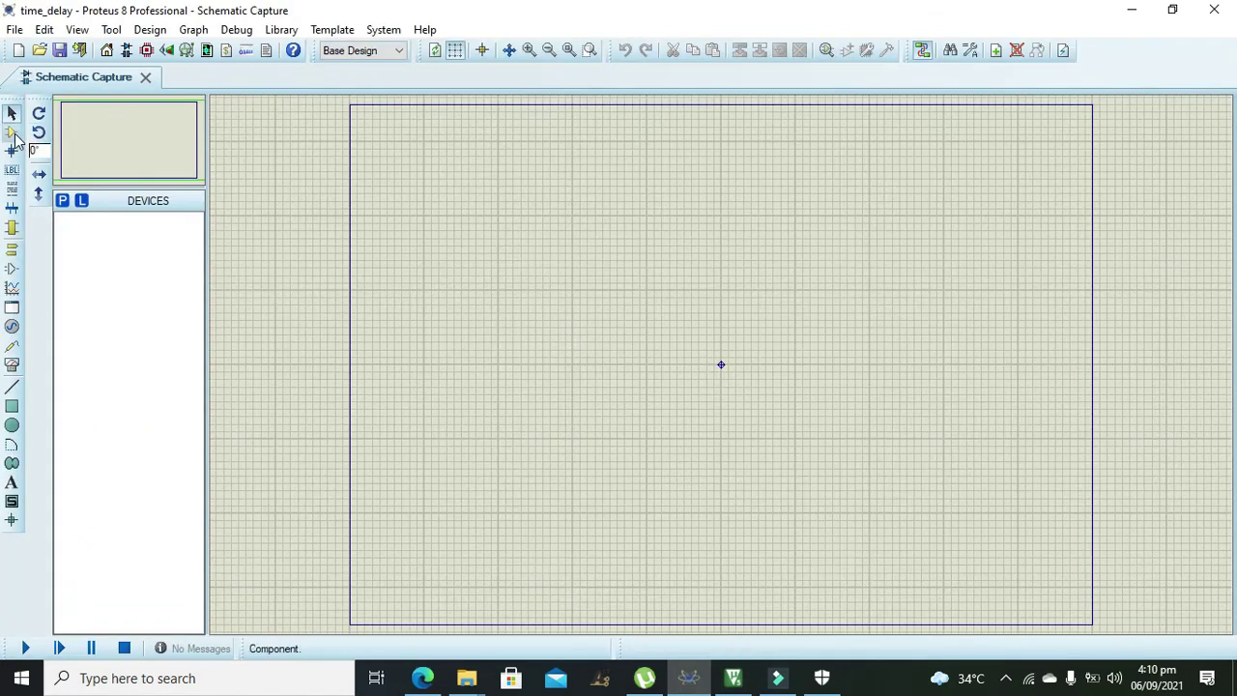
{"action": "left_click", "coordinate": [62, 202]}
{"action": "type", "text": "100"}
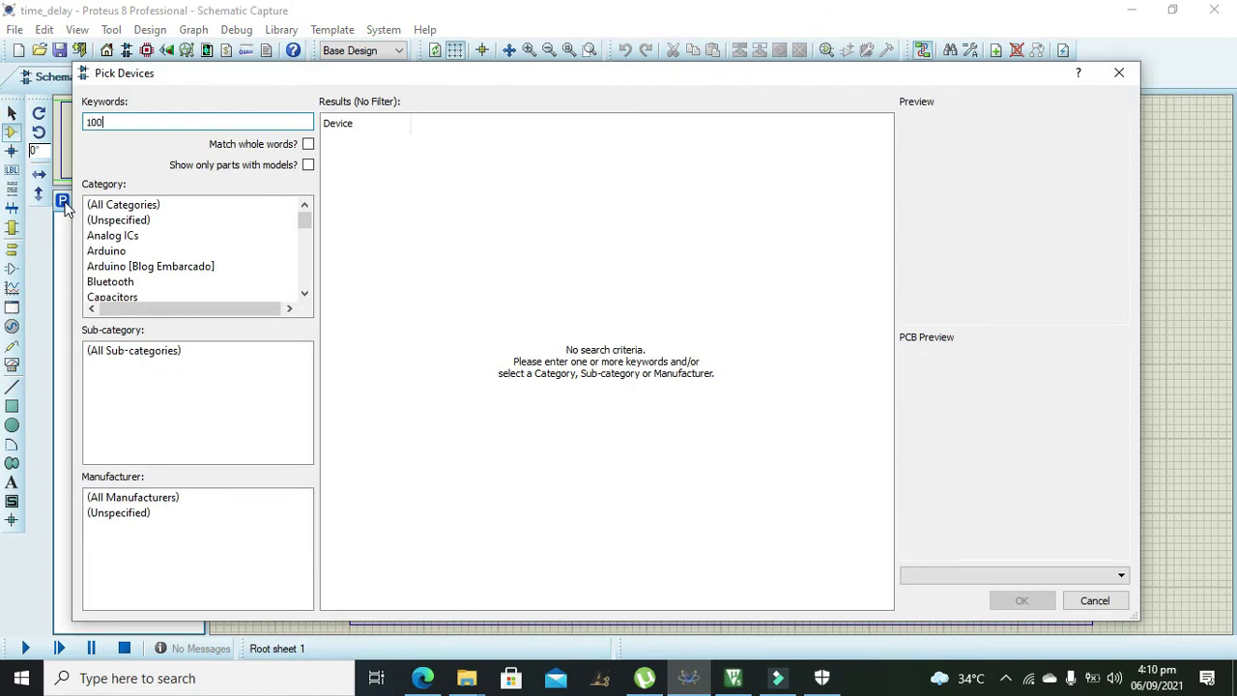
{"action": "type", "text": "uF"}
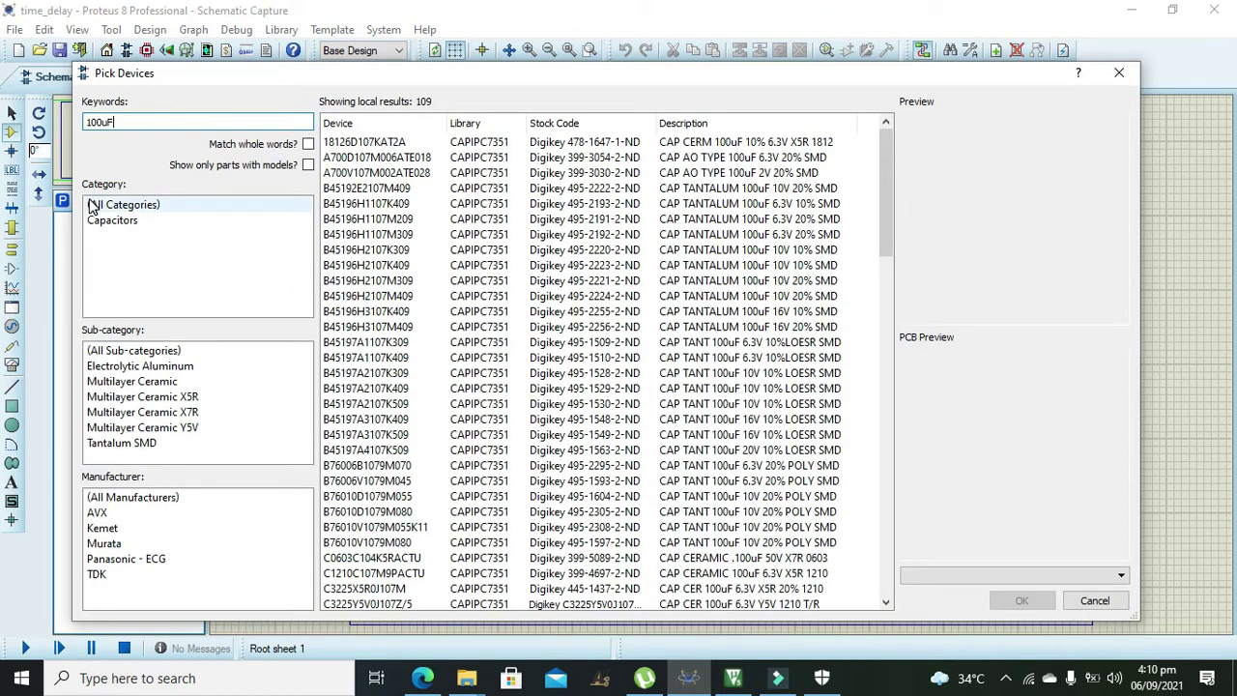
{"action": "left_click", "coordinate": [140, 365]}
{"action": "left_click", "coordinate": [108, 220]}
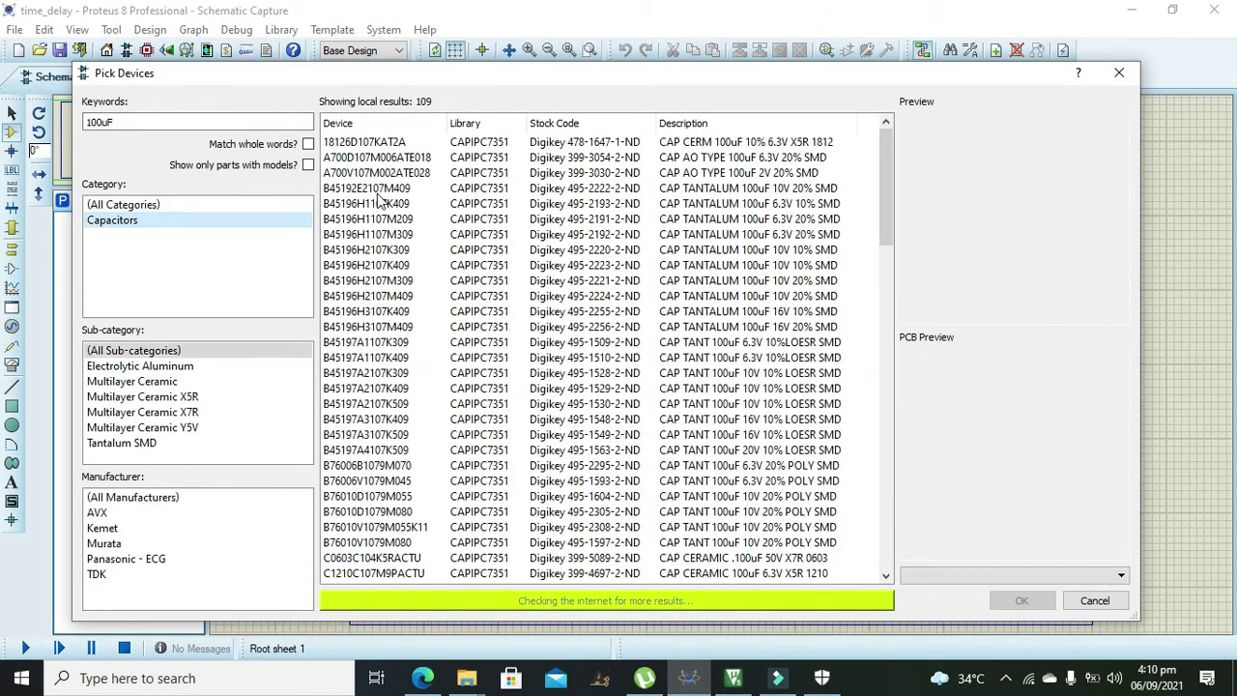
{"action": "left_click", "coordinate": [406, 205]}
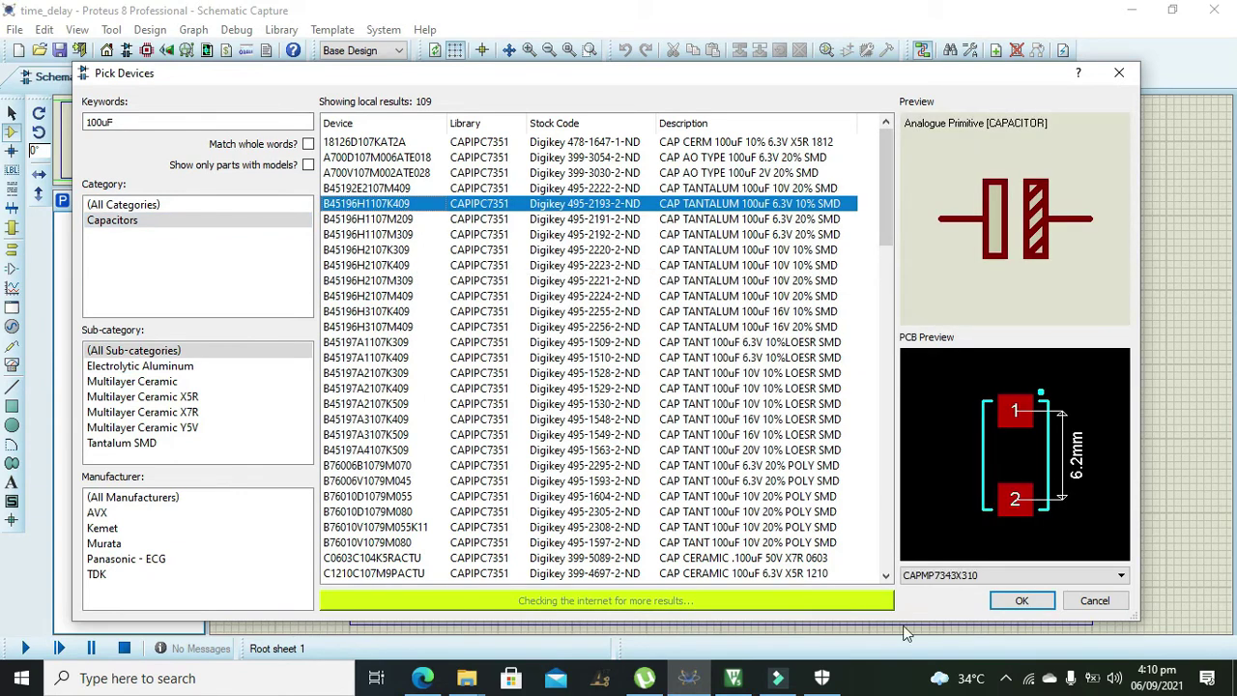
{"action": "left_click", "coordinate": [1022, 600]}
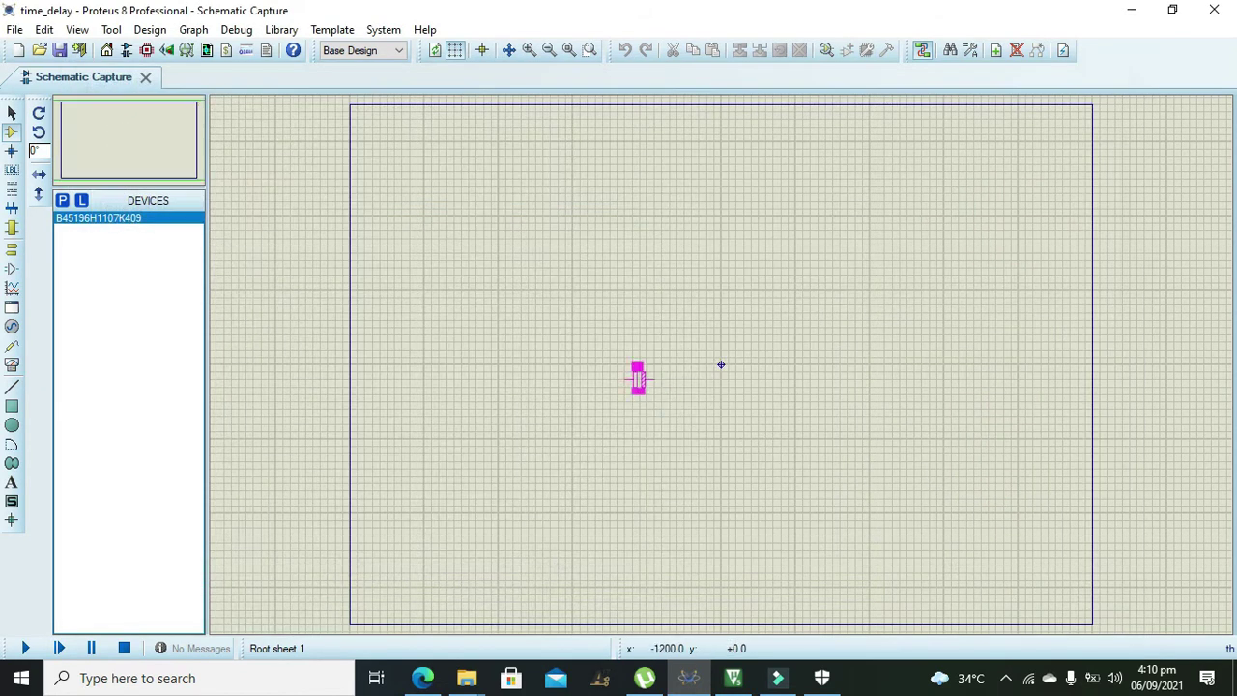
{"action": "left_click", "coordinate": [588, 325]}
Move C1 down and right, then rotate it clockwise to stand vertically.
{"action": "left_click", "coordinate": [529, 49]}
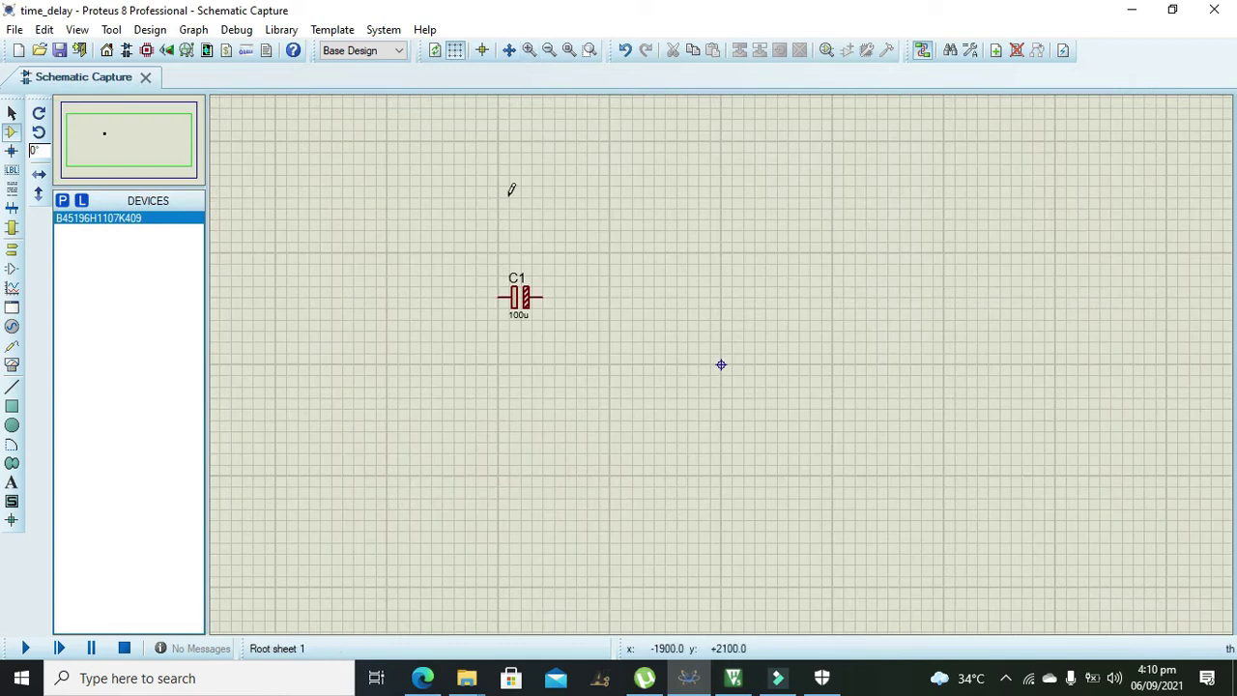
{"action": "left_click", "coordinate": [529, 50]}
{"action": "left_click", "coordinate": [425, 272]}
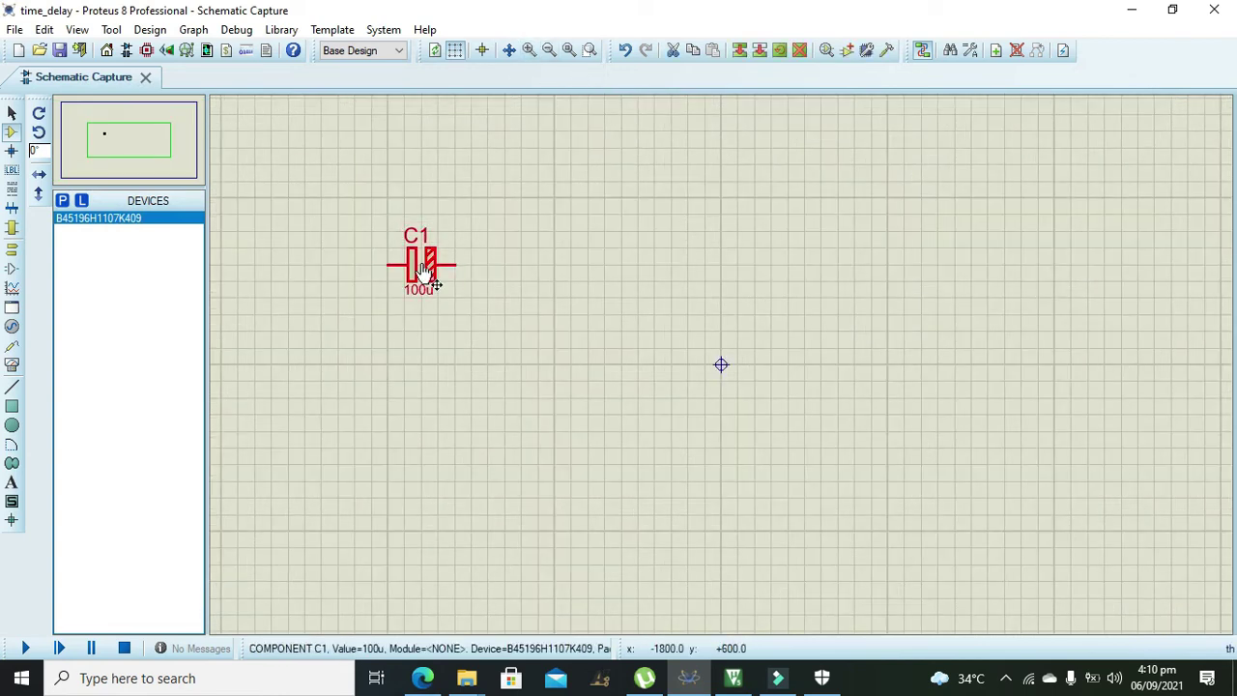
{"action": "left_click_drag", "start_coordinate": [426, 272], "coordinate": [509, 323]}
{"action": "right_click", "coordinate": [509, 321]}
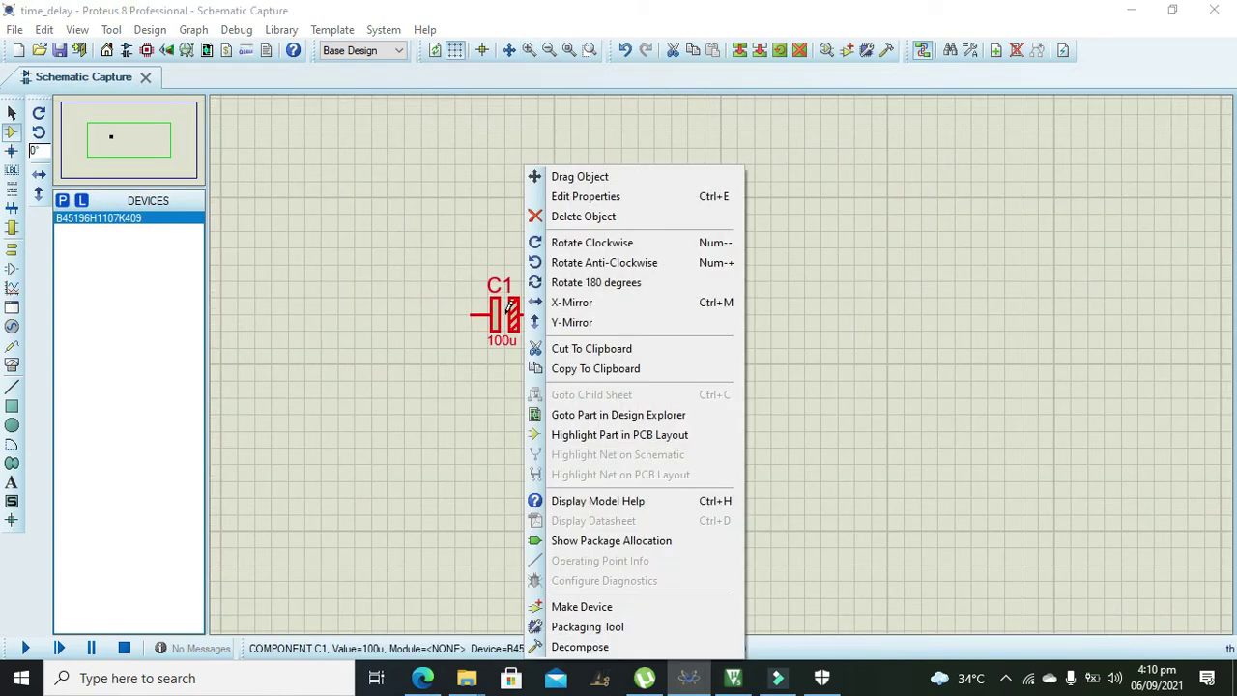
{"action": "left_click", "coordinate": [581, 251]}
{"action": "left_click", "coordinate": [568, 232]}
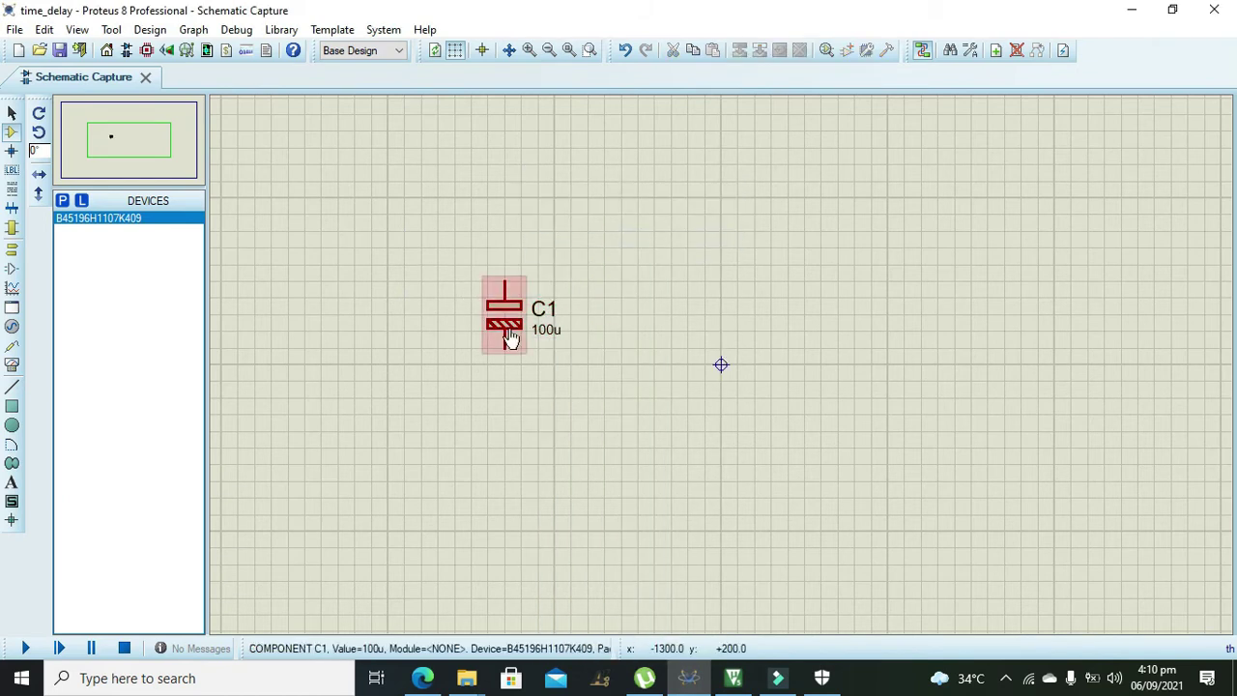
Place a DC generator at the sheet's top-left and keep its 4 V setting.
{"action": "left_click", "coordinate": [11, 326]}
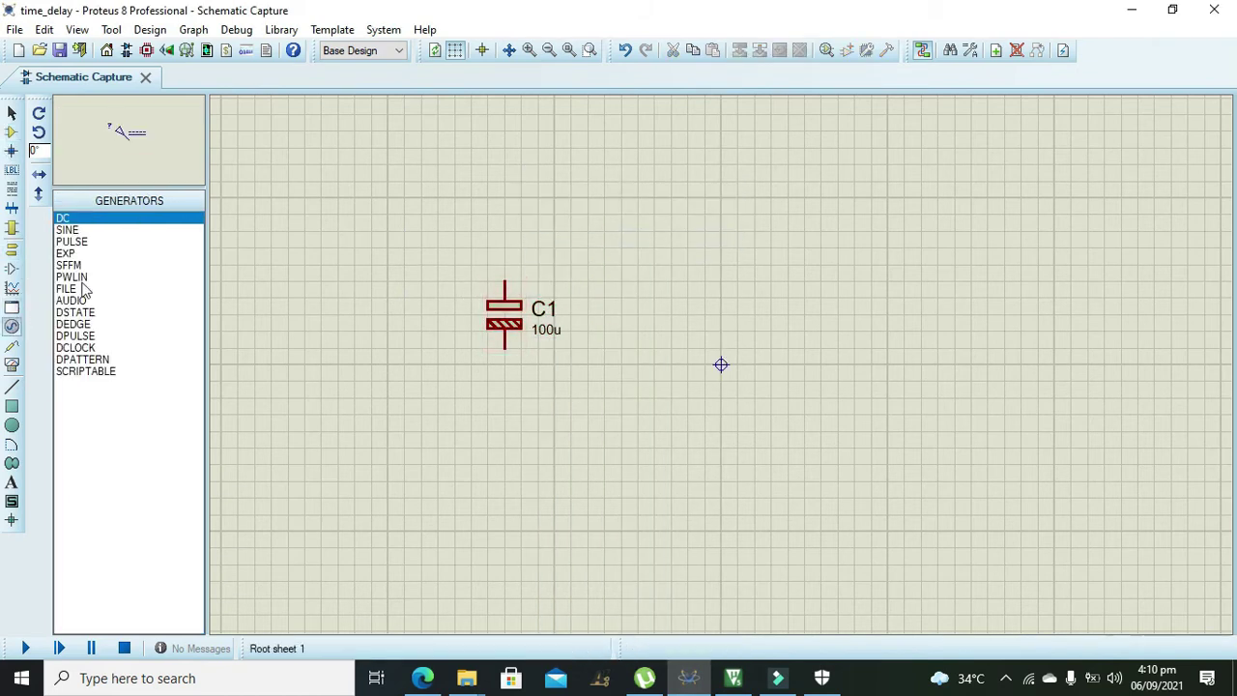
{"action": "left_click", "coordinate": [228, 228]}
{"action": "left_click", "coordinate": [271, 197]}
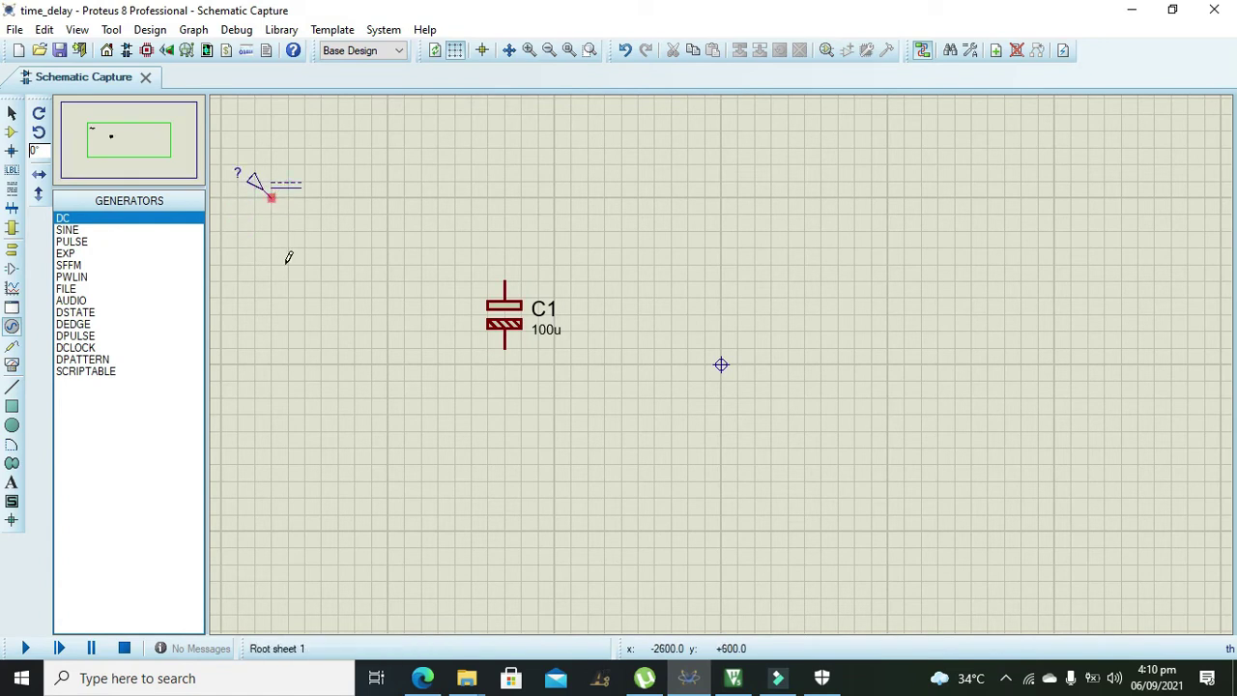
{"action": "double_click", "coordinate": [267, 188]}
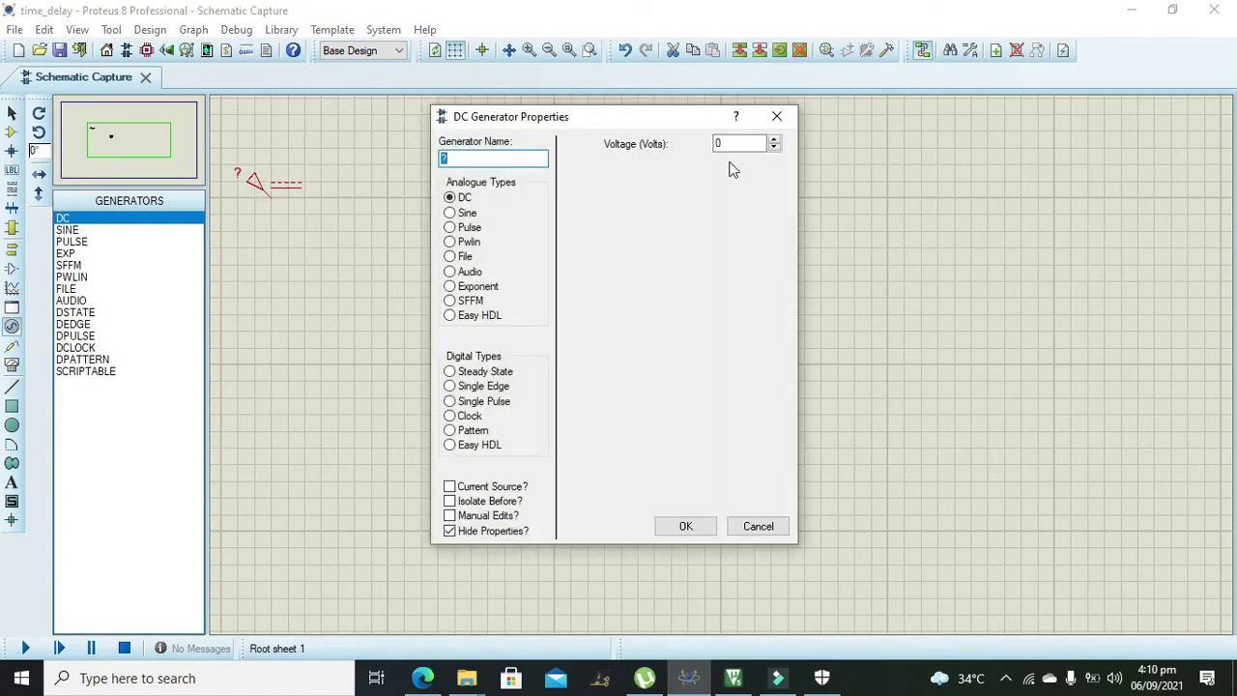
{"action": "key", "text": "Tab"}
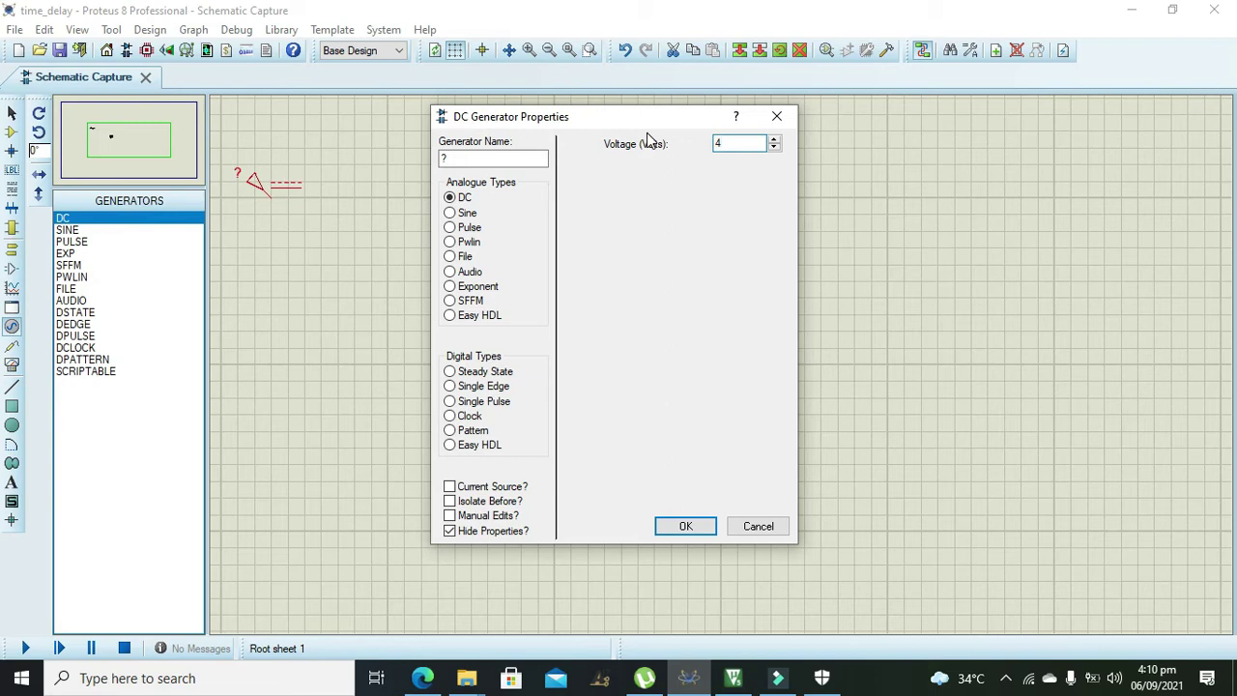
{"action": "left_click", "coordinate": [702, 525]}
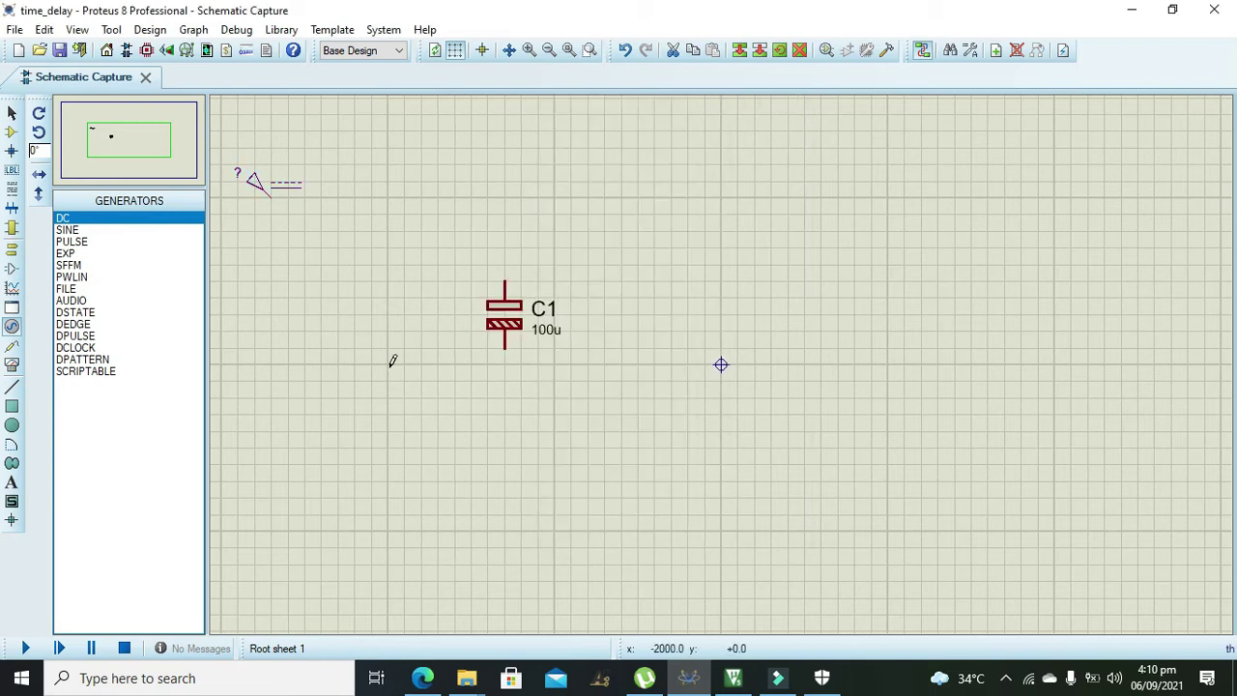
Add a BUTTON push button from the library and place it left of C1.
{"action": "left_click", "coordinate": [12, 132]}
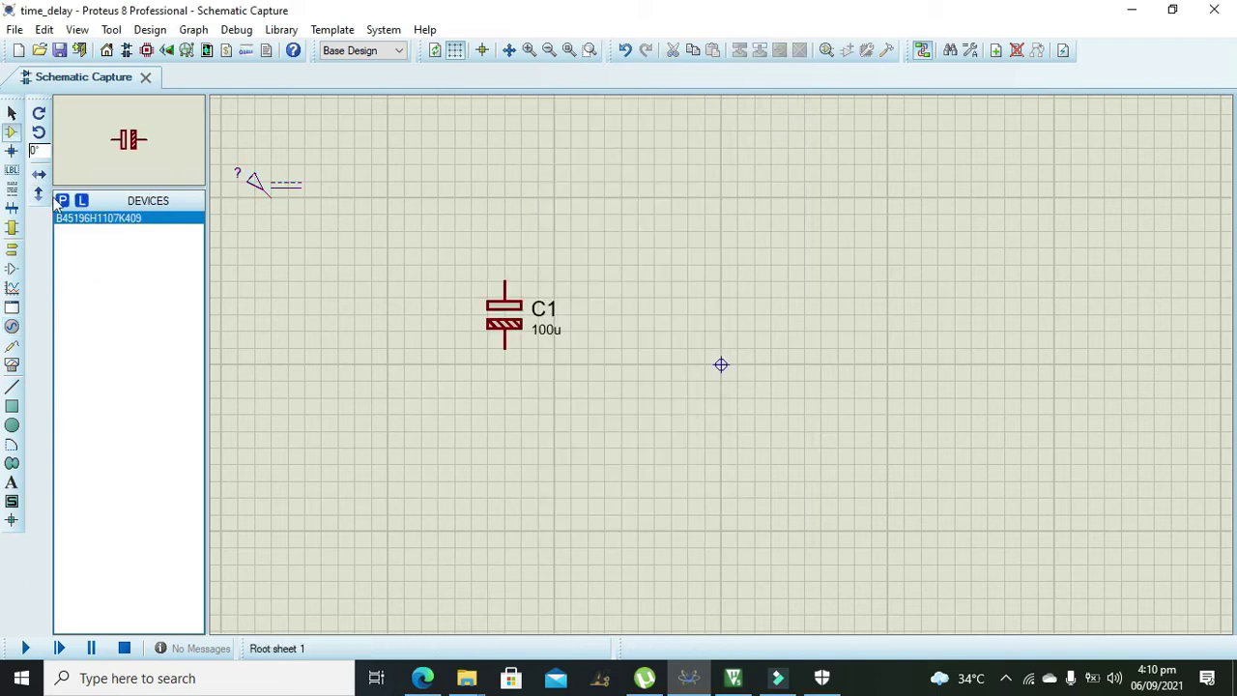
{"action": "left_click", "coordinate": [62, 201]}
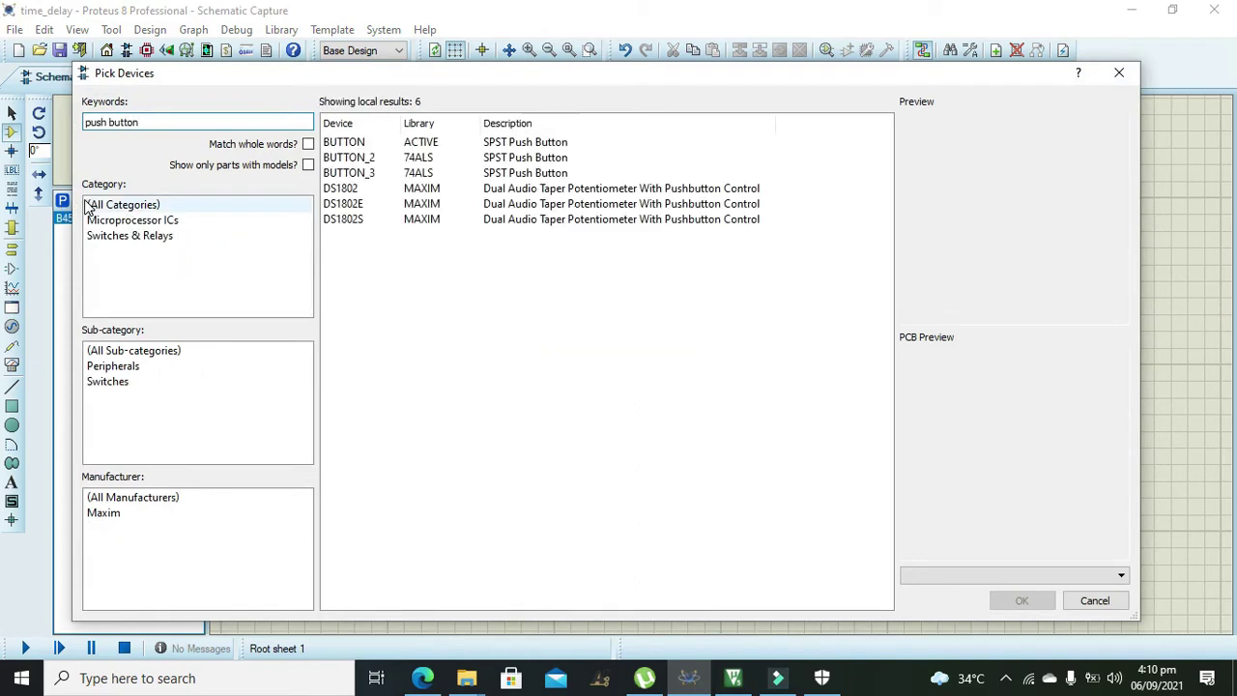
{"action": "left_click", "coordinate": [358, 143]}
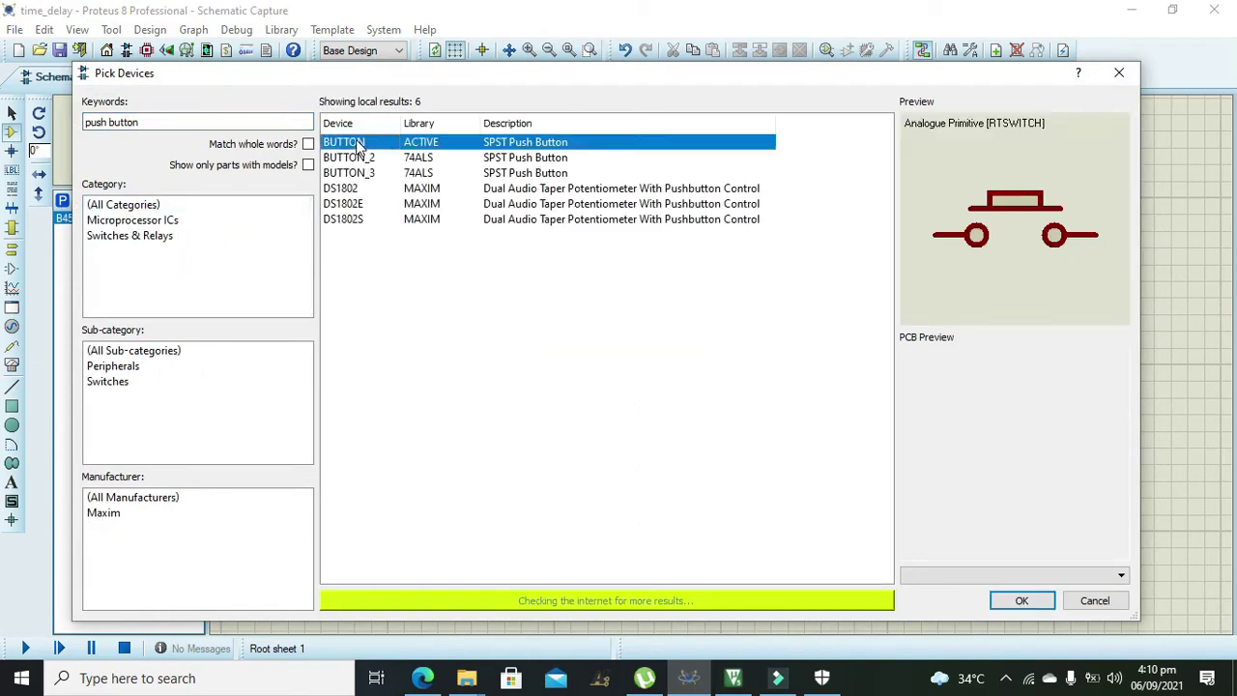
{"action": "left_click", "coordinate": [1022, 600]}
{"action": "left_click", "coordinate": [388, 257]}
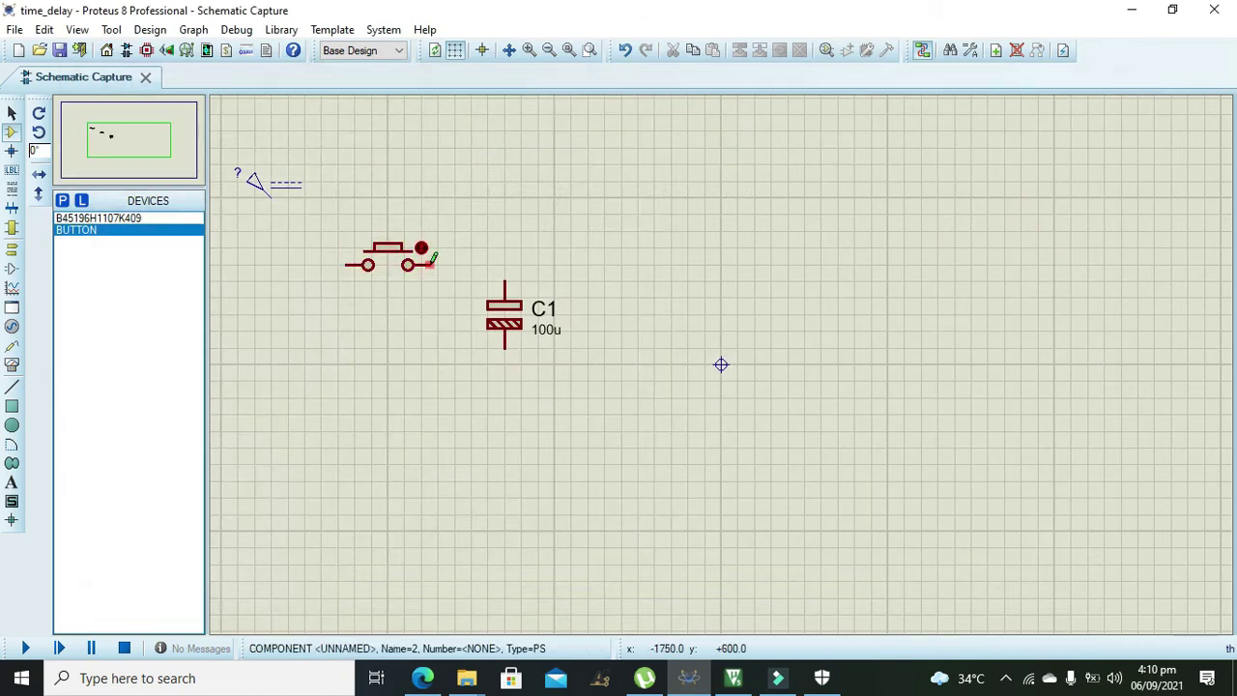
Wire the button's right pin to C1's top and its left pin to the generator.
{"action": "left_click", "coordinate": [431, 262]}
{"action": "left_click", "coordinate": [504, 283]}
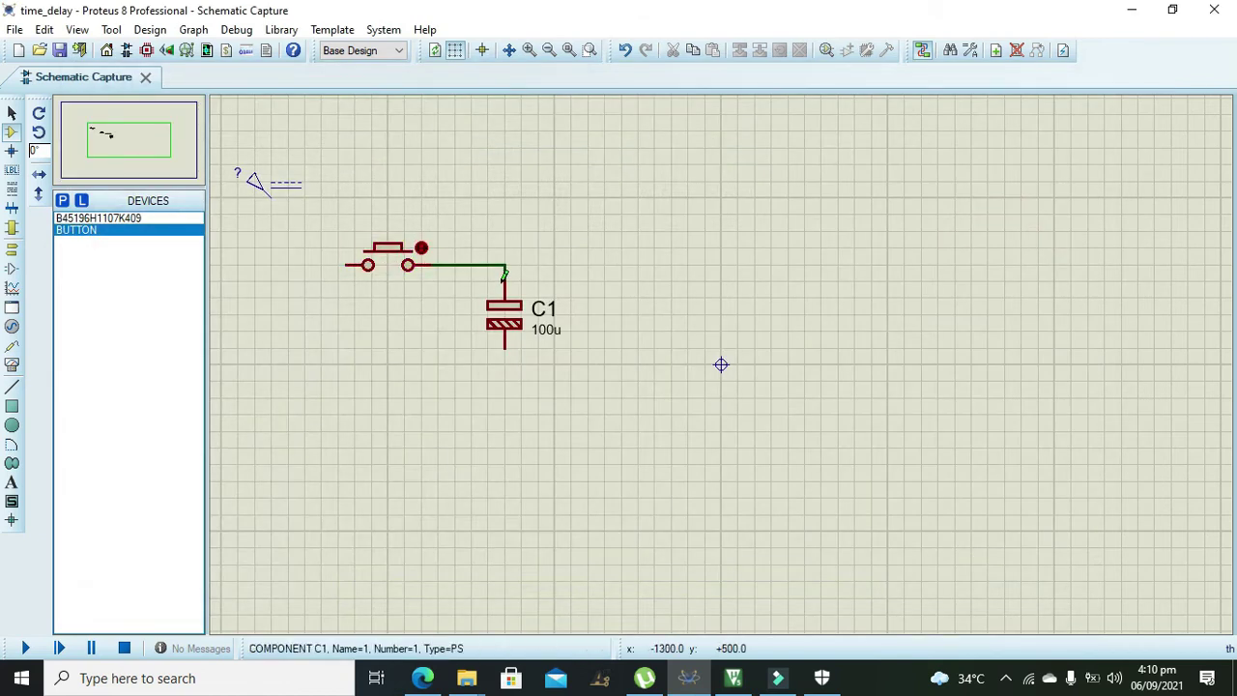
{"action": "left_click", "coordinate": [346, 265]}
{"action": "left_click", "coordinate": [271, 198]}
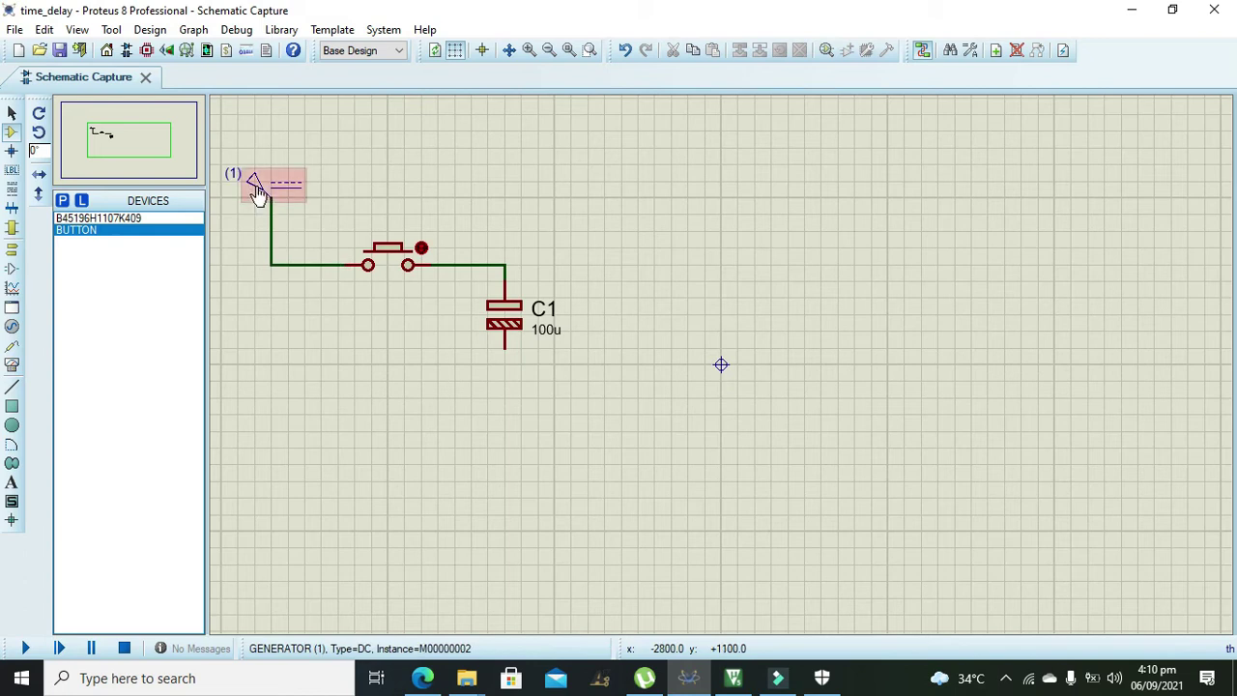
Place a ground terminal under C1 and wire C1's lower pin to it.
{"action": "left_click", "coordinate": [12, 248]}
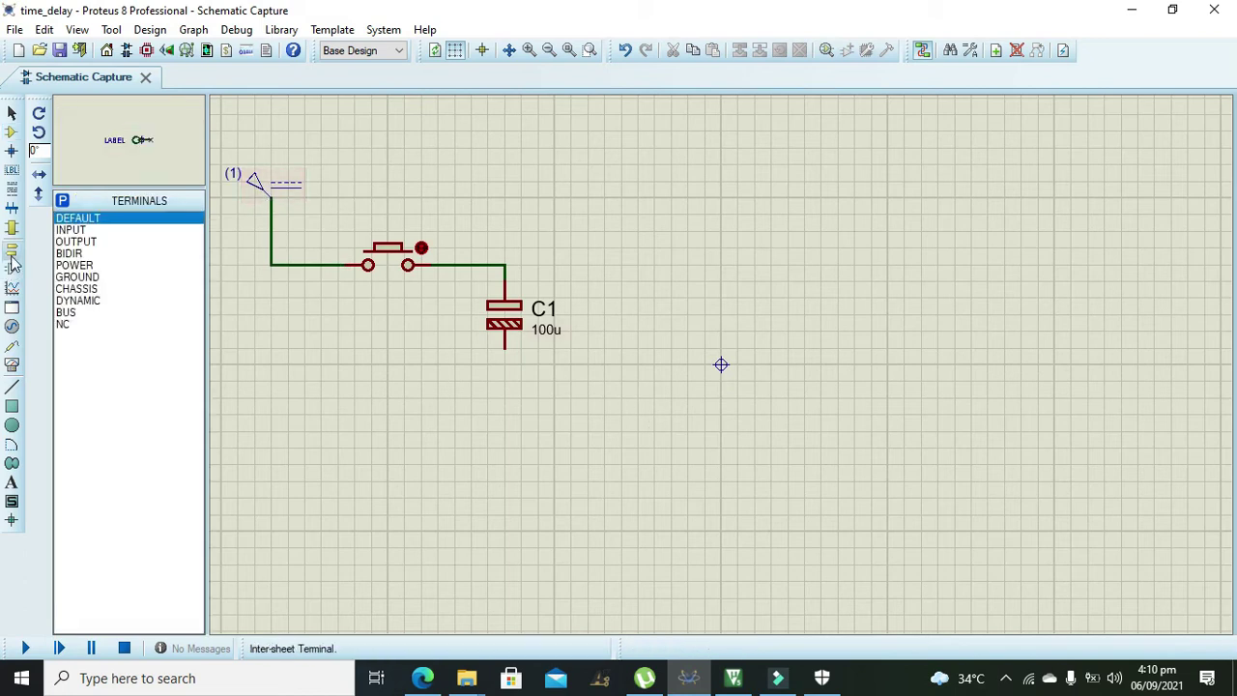
{"action": "left_click", "coordinate": [63, 278]}
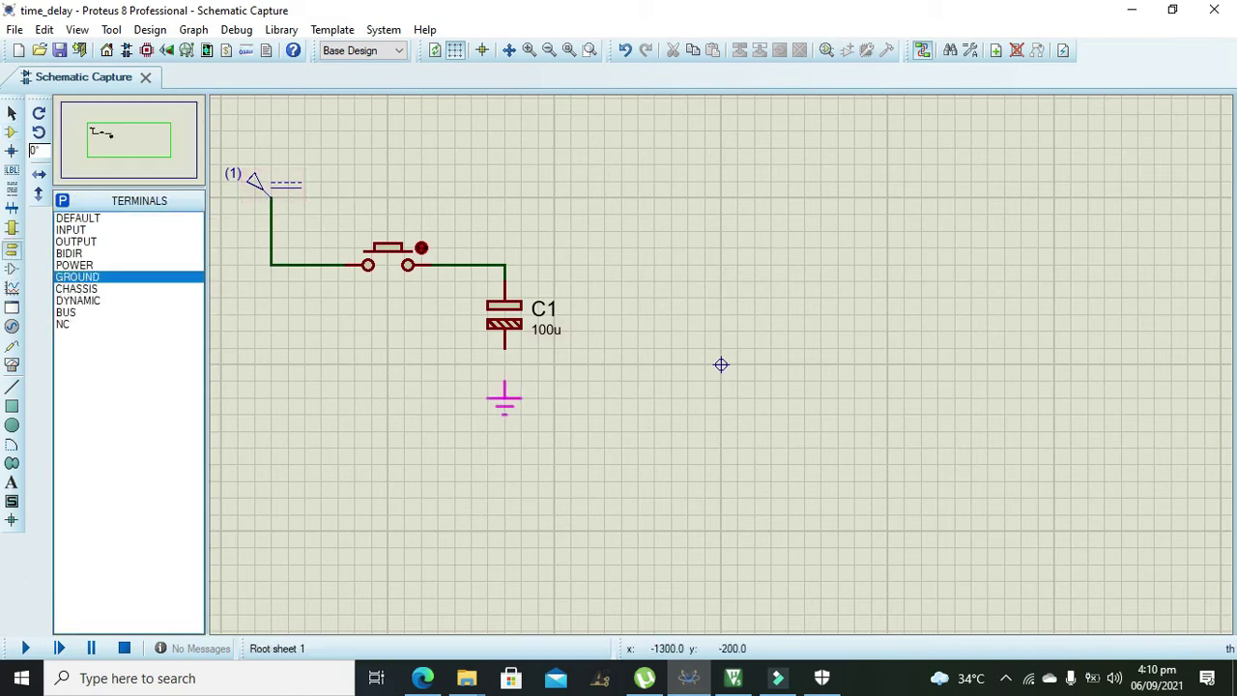
{"action": "left_click", "coordinate": [504, 397]}
{"action": "left_click", "coordinate": [504, 345]}
{"action": "left_click", "coordinate": [505, 387]}
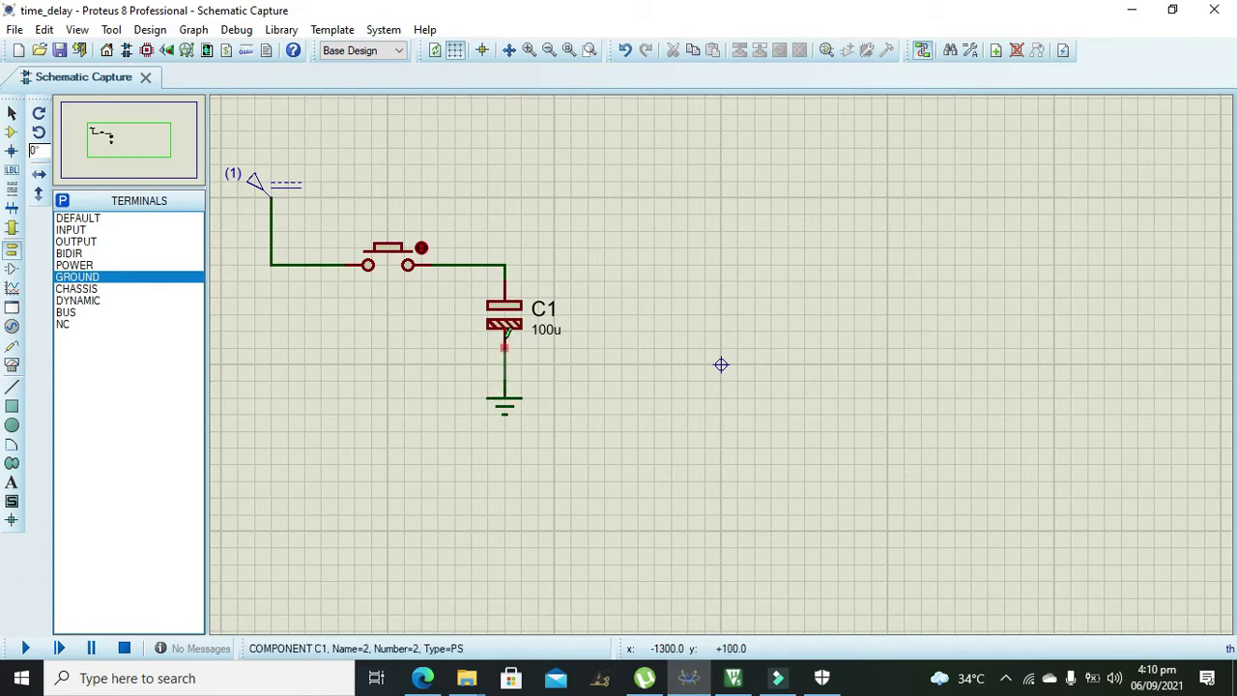
{"action": "key", "text": "ctrl+z"}
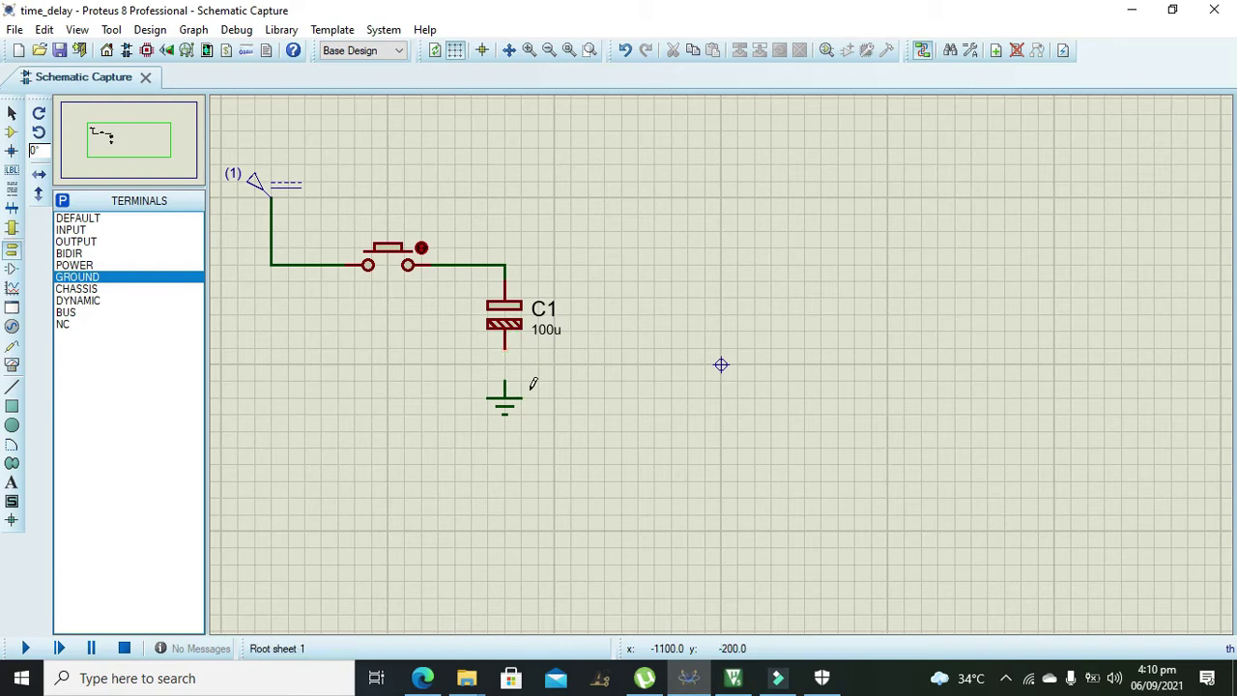
{"action": "left_click", "coordinate": [505, 346]}
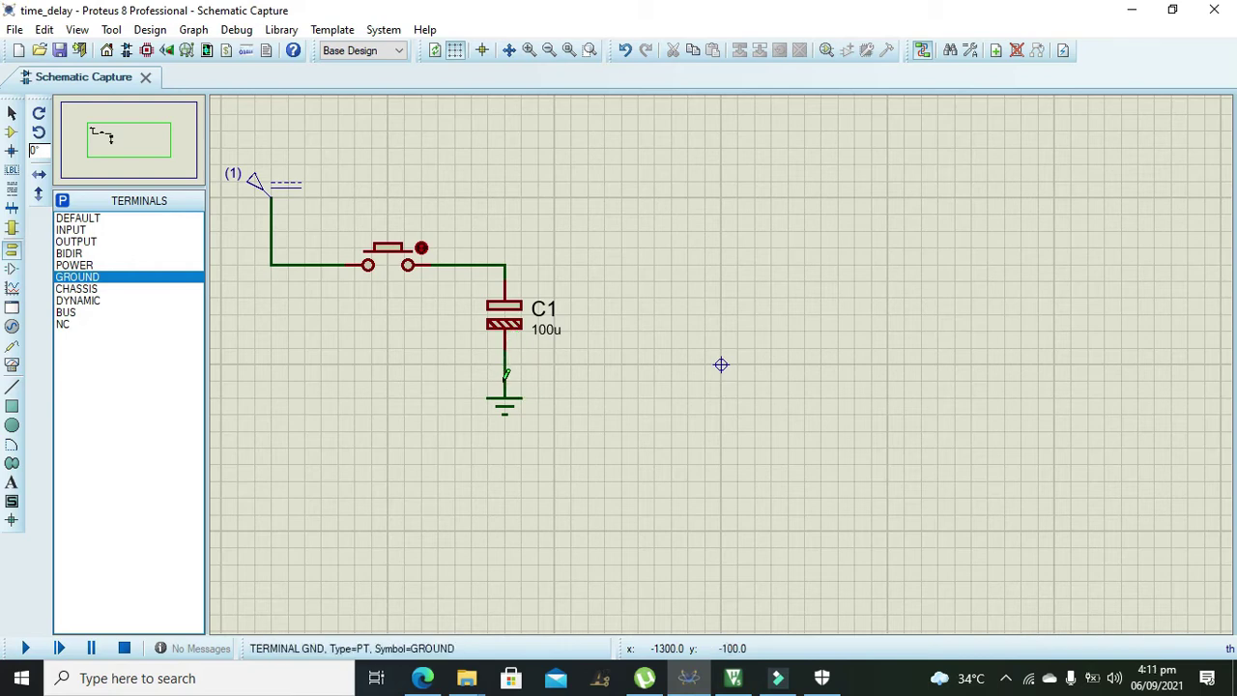
{"action": "left_click", "coordinate": [505, 396]}
Drag the ground terminal further down and bring up the device picker.
{"action": "left_click_drag", "start_coordinate": [505, 398], "coordinate": [504, 482]}
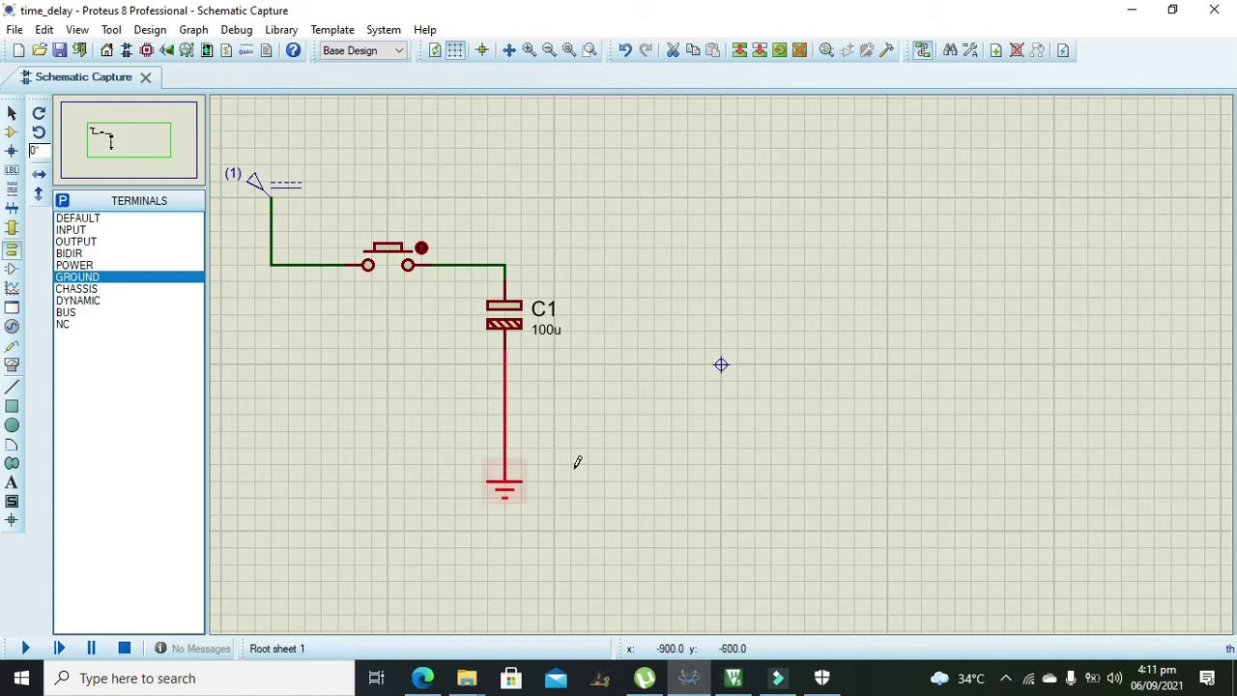
{"action": "left_click", "coordinate": [577, 463]}
{"action": "left_click", "coordinate": [11, 131]}
{"action": "left_click", "coordinate": [62, 200]}
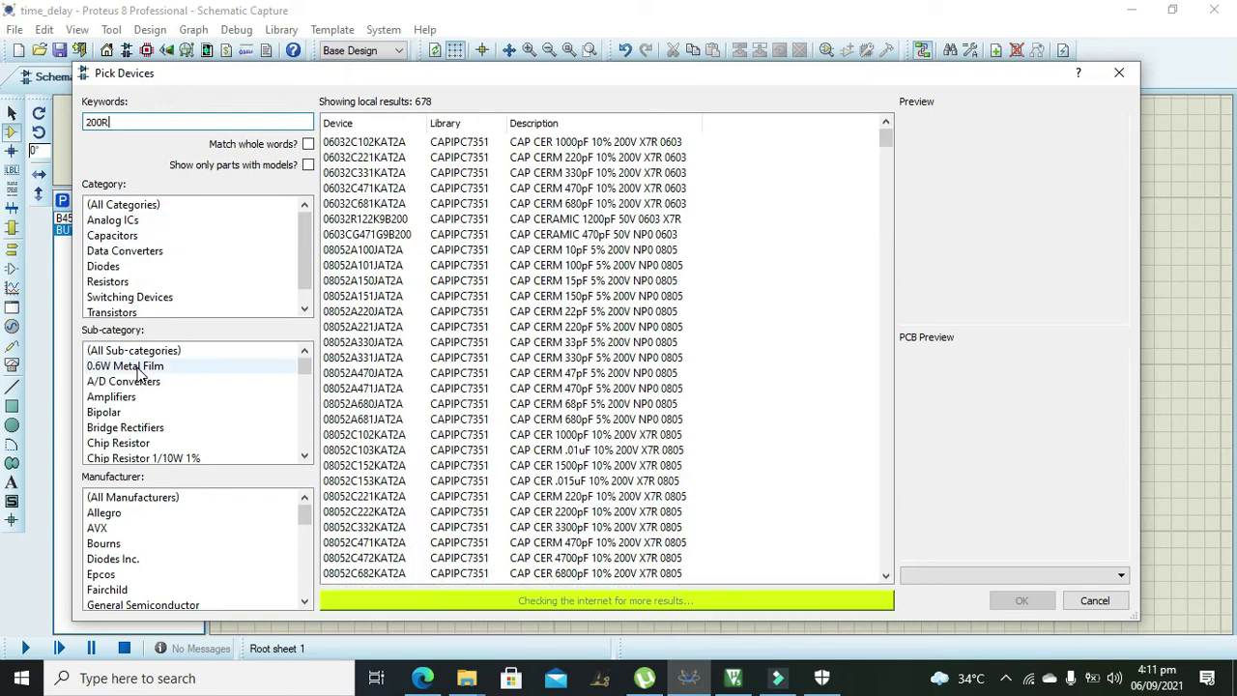
Place the 0.6W Metal Film MINRES200R resistor right of C1 and rotate it anti-clockwise to vertical.
{"action": "left_click", "coordinate": [138, 372]}
{"action": "left_click", "coordinate": [501, 147]}
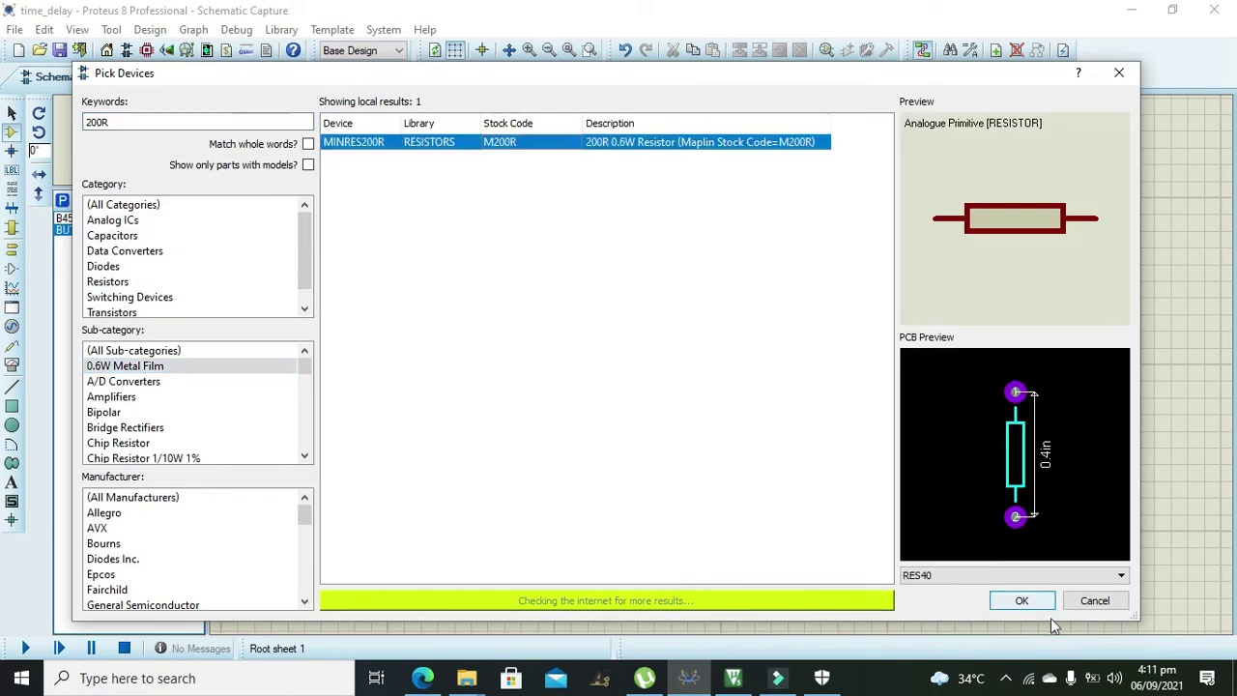
{"action": "left_click", "coordinate": [1020, 599]}
{"action": "left_click", "coordinate": [682, 332]}
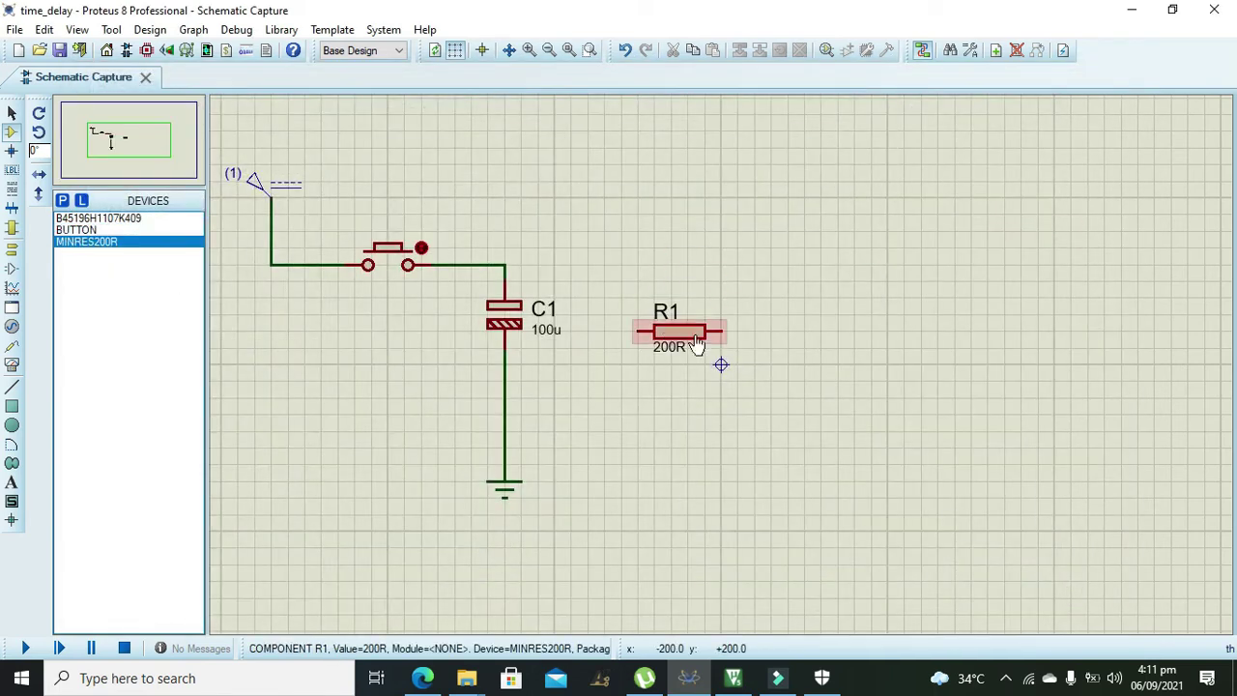
{"action": "right_click", "coordinate": [696, 342]}
{"action": "left_click", "coordinate": [851, 264]}
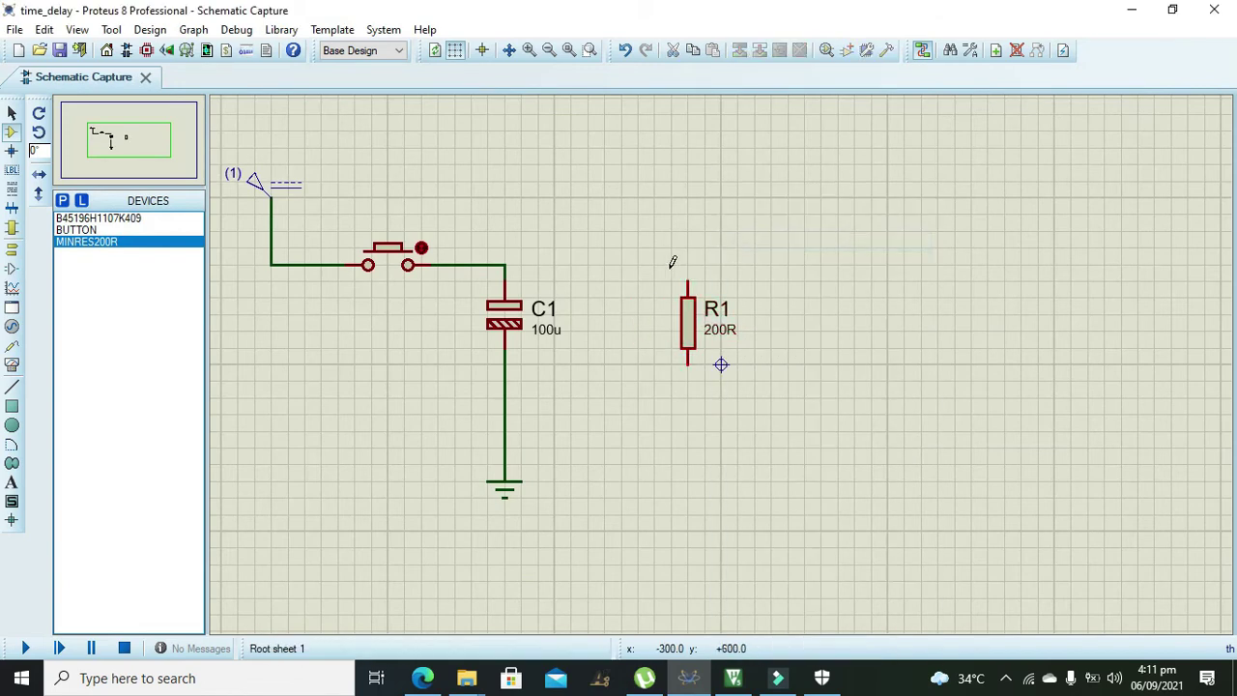
Wire R1's top pin to C1's top and its bottom pin to C1's lower lead.
{"action": "left_click", "coordinate": [687, 278]}
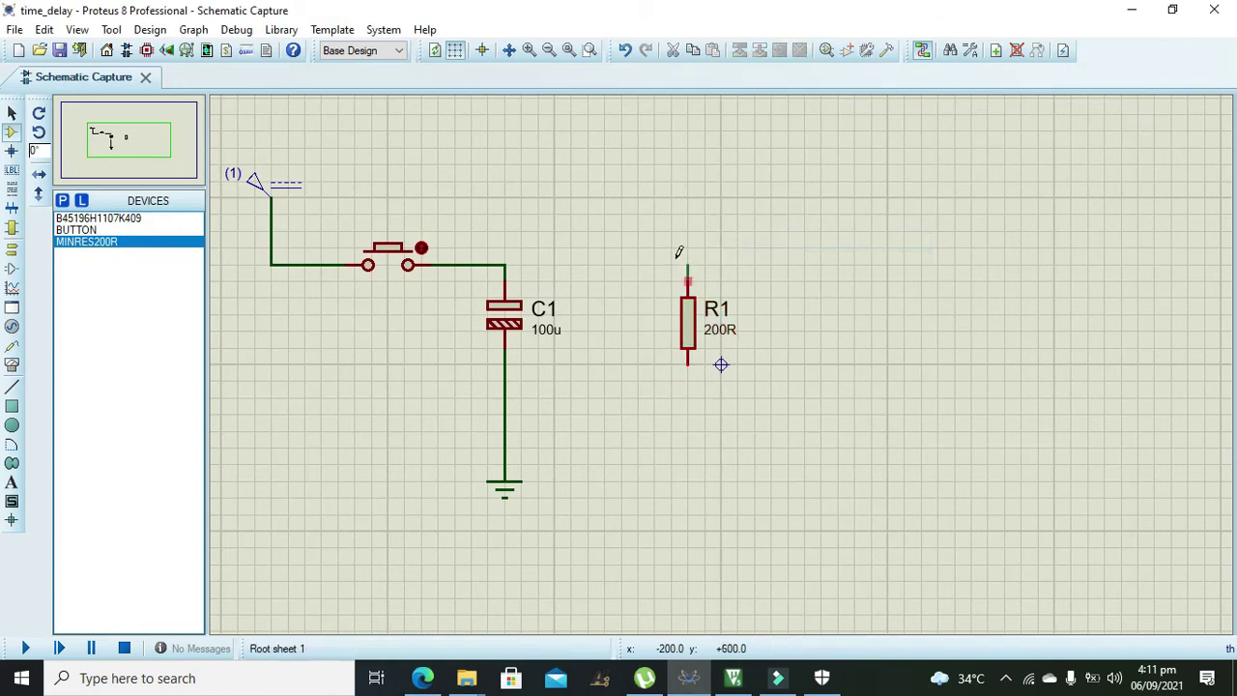
{"action": "left_click", "coordinate": [505, 265]}
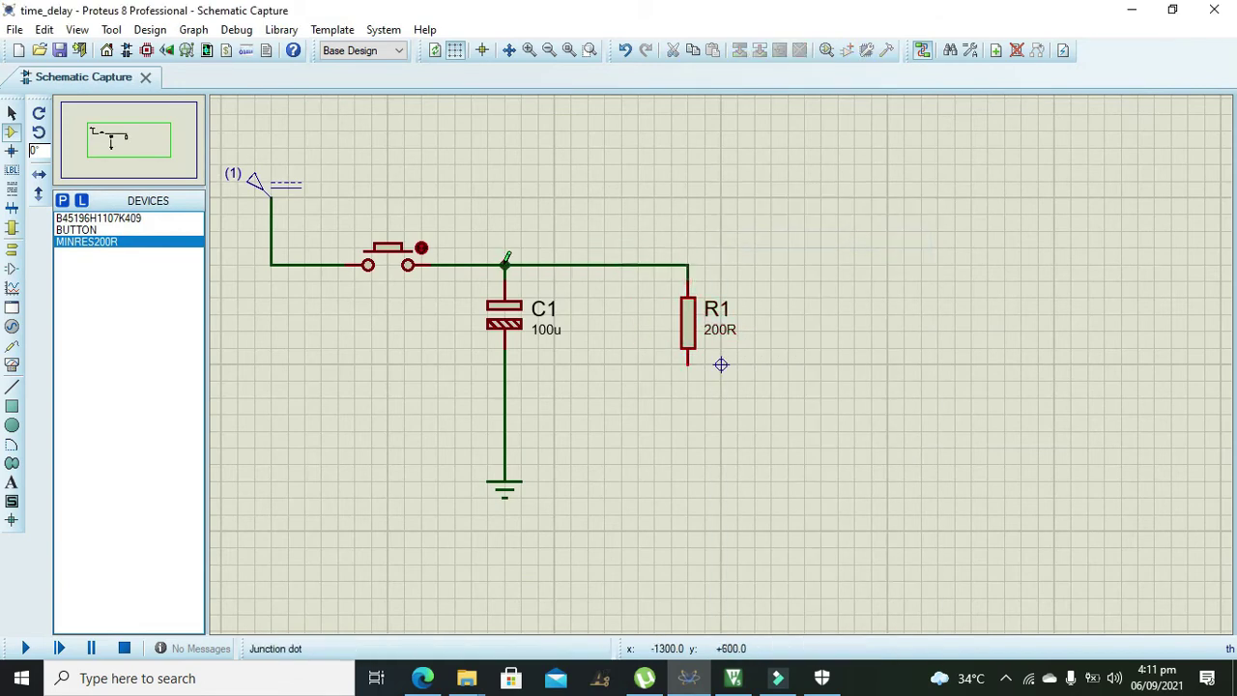
{"action": "left_click", "coordinate": [688, 366]}
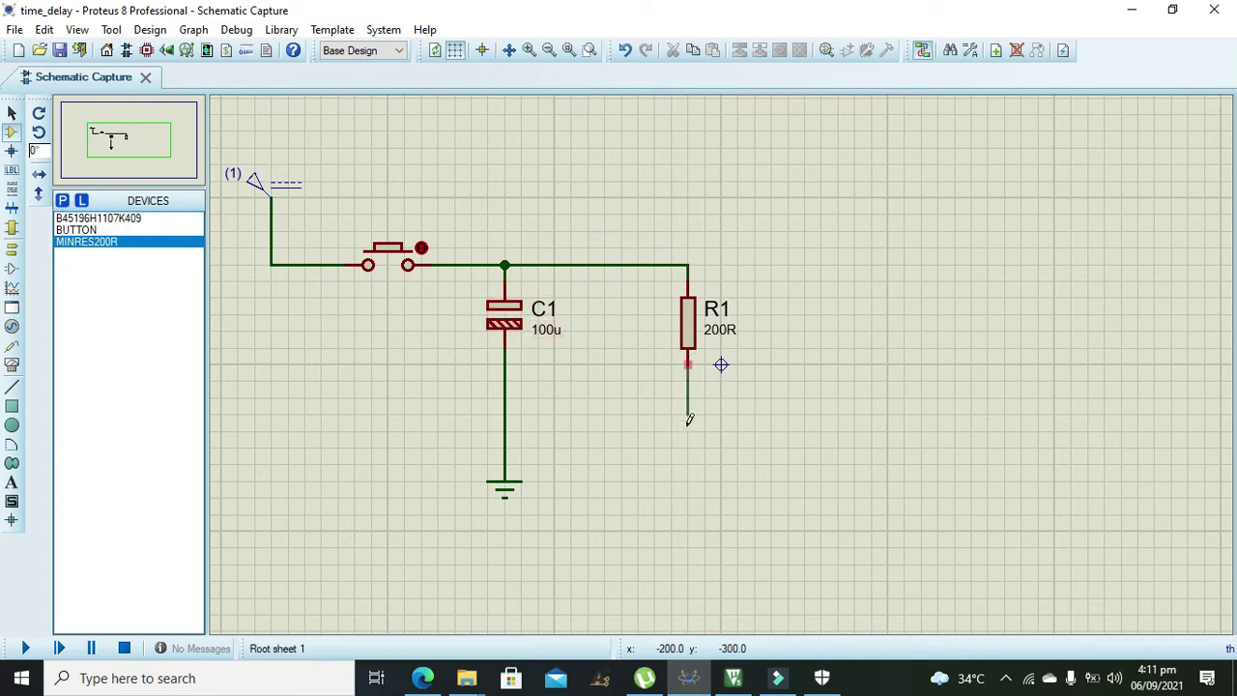
{"action": "left_click", "coordinate": [505, 447]}
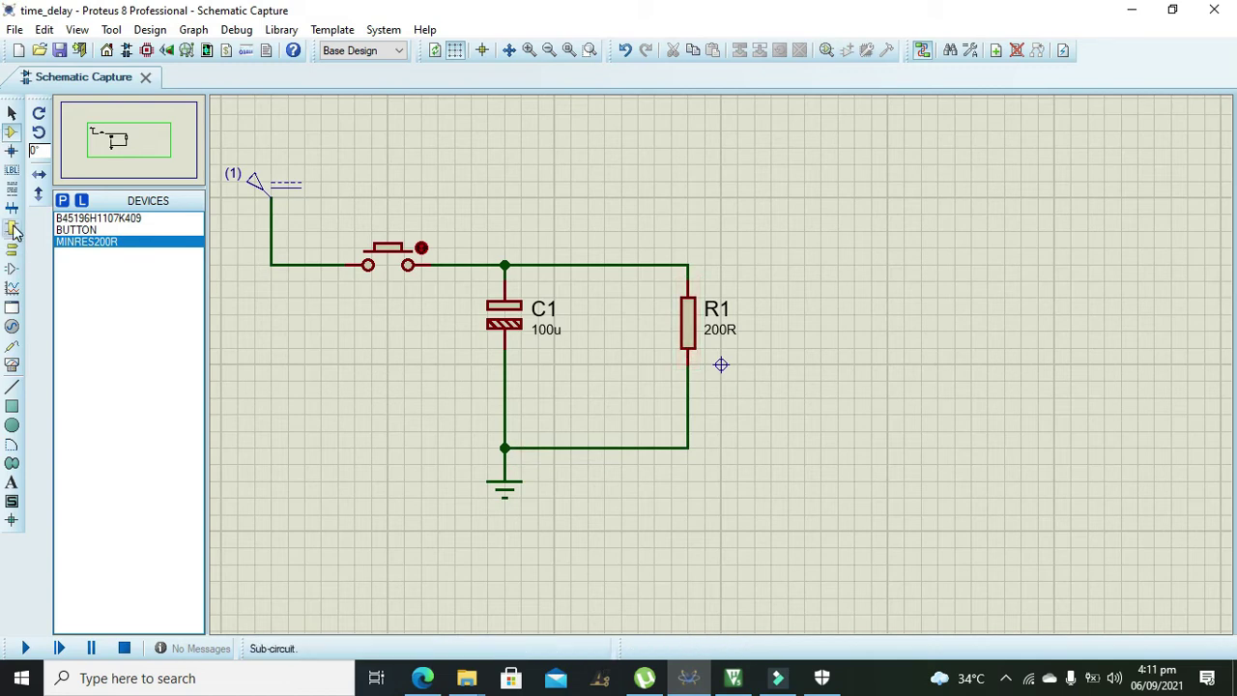
Place a DC voltmeter right of R1 and wire its + and − pins across R1.
{"action": "left_click", "coordinate": [12, 364]}
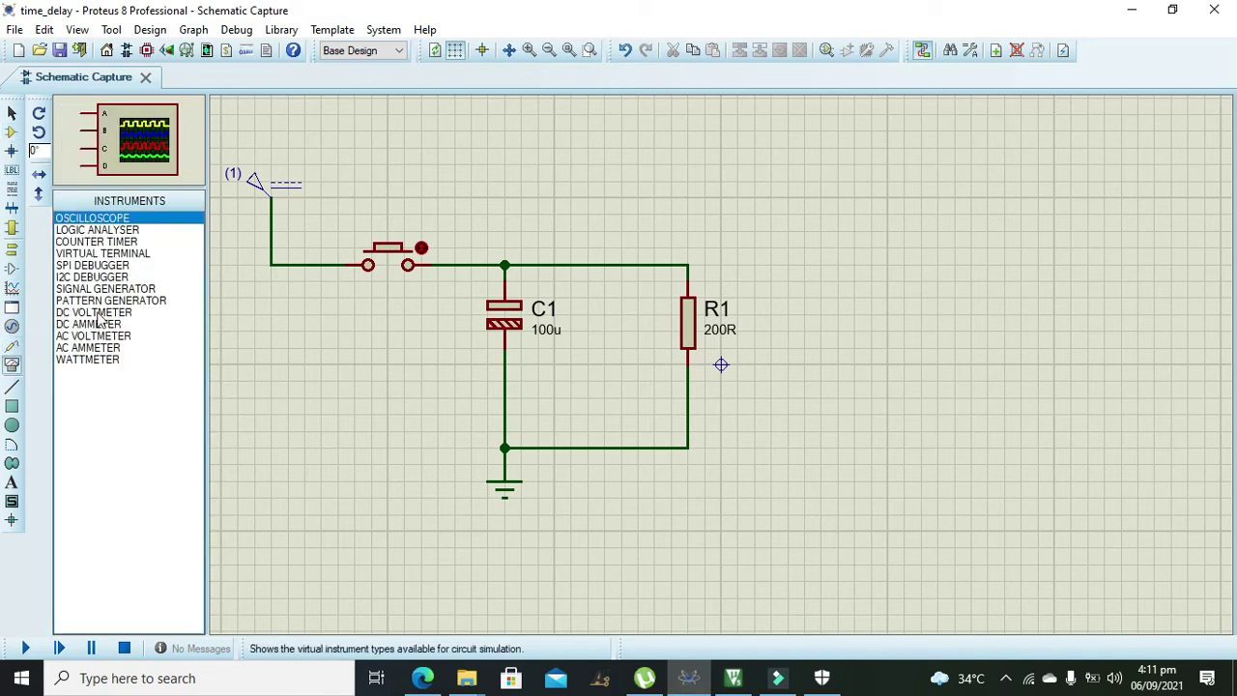
{"action": "left_click", "coordinate": [97, 312]}
{"action": "left_click", "coordinate": [848, 312]}
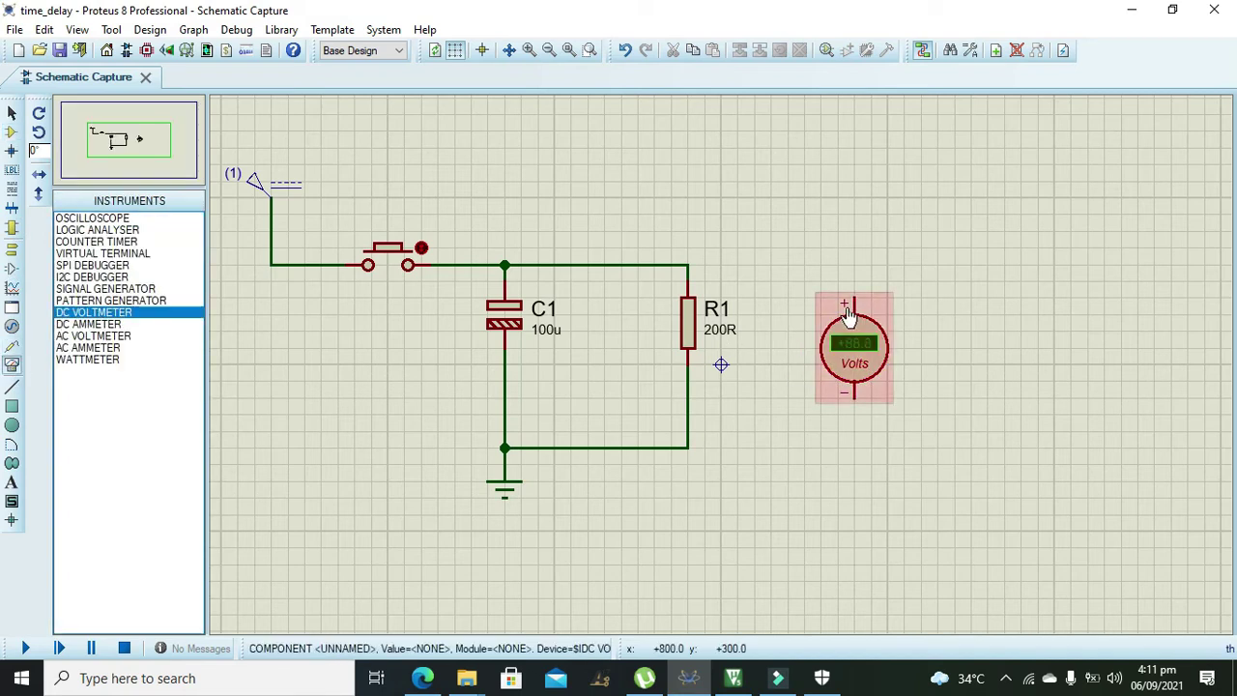
{"action": "left_click", "coordinate": [855, 301]}
{"action": "left_click", "coordinate": [687, 265]}
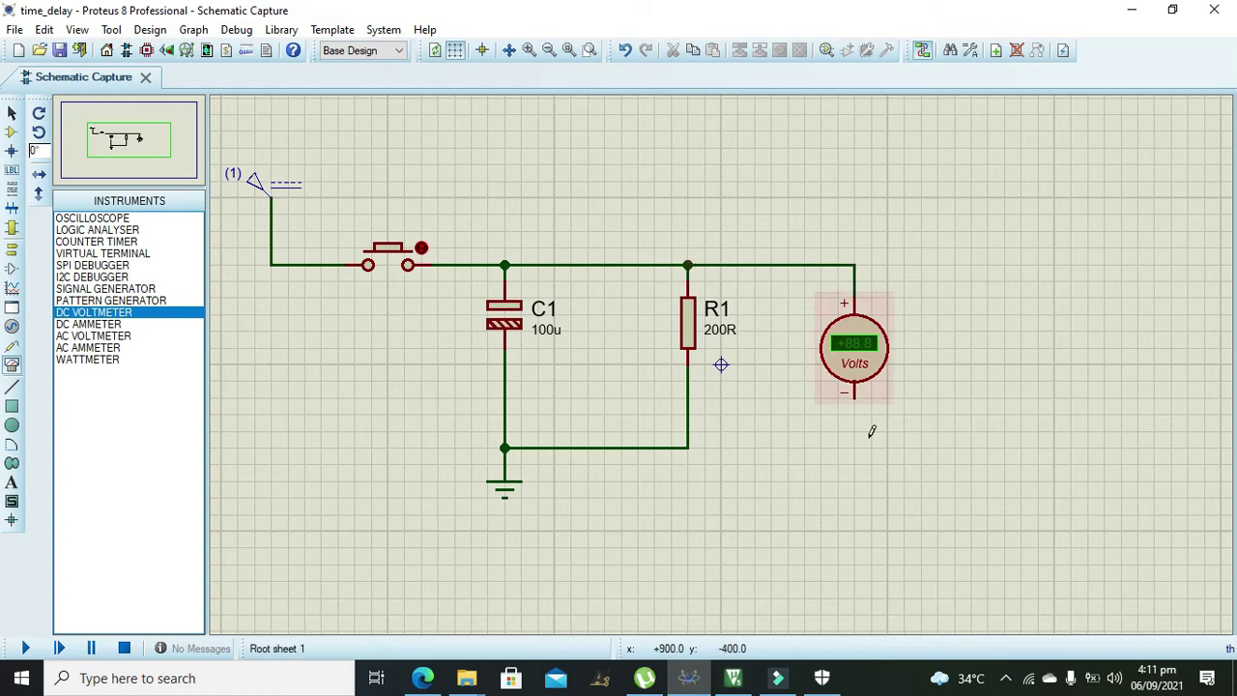
{"action": "left_click", "coordinate": [854, 394]}
{"action": "left_click", "coordinate": [688, 447]}
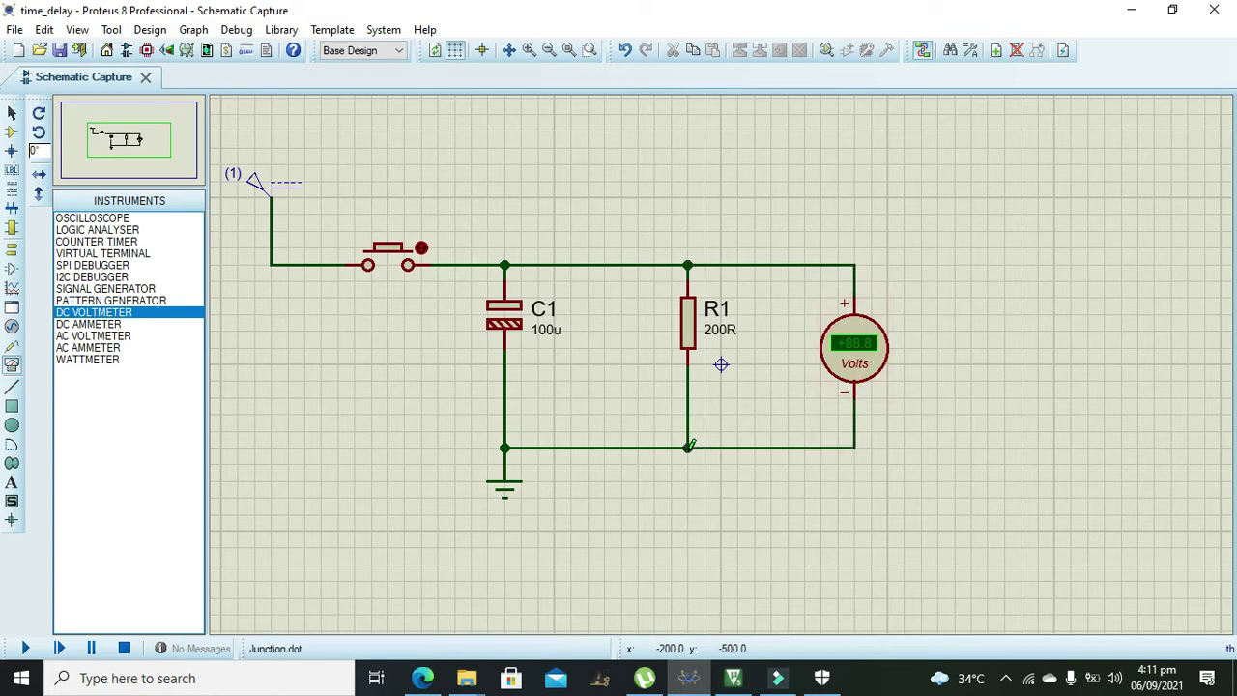
{"action": "left_click", "coordinate": [11, 132]}
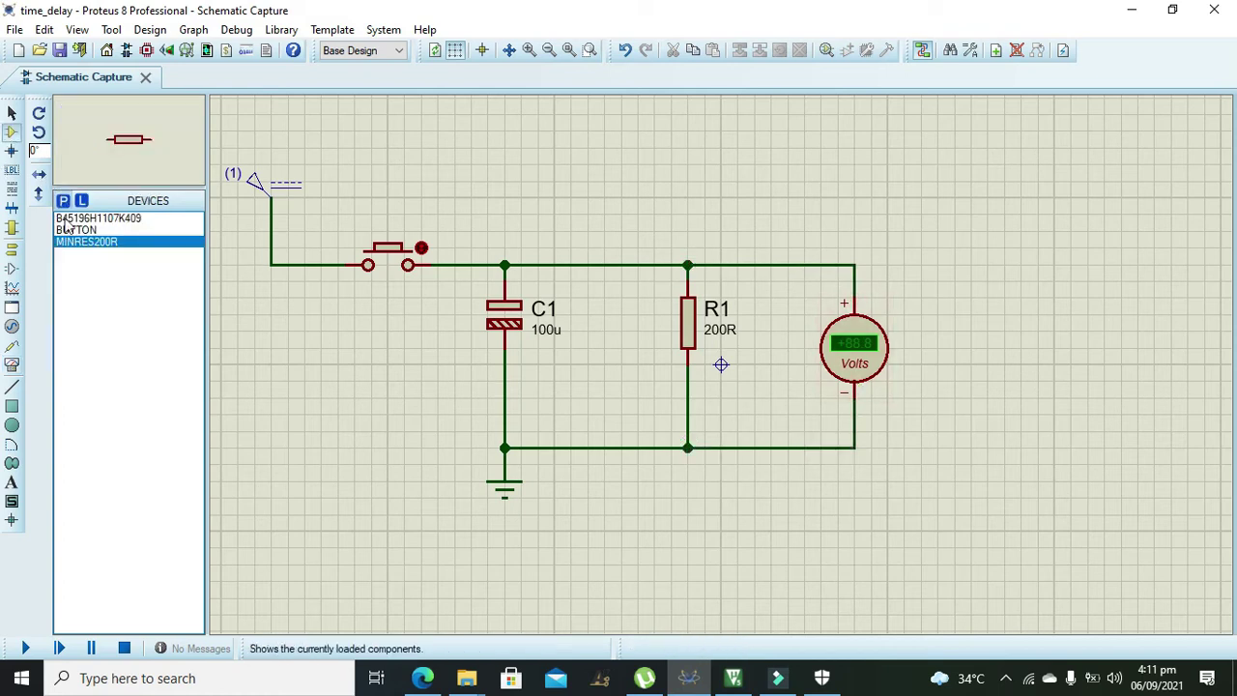
Add a NOT gate U1 right of the voltmeter and connect its input to the top wire.
{"action": "type", "text": "pnot ga"}
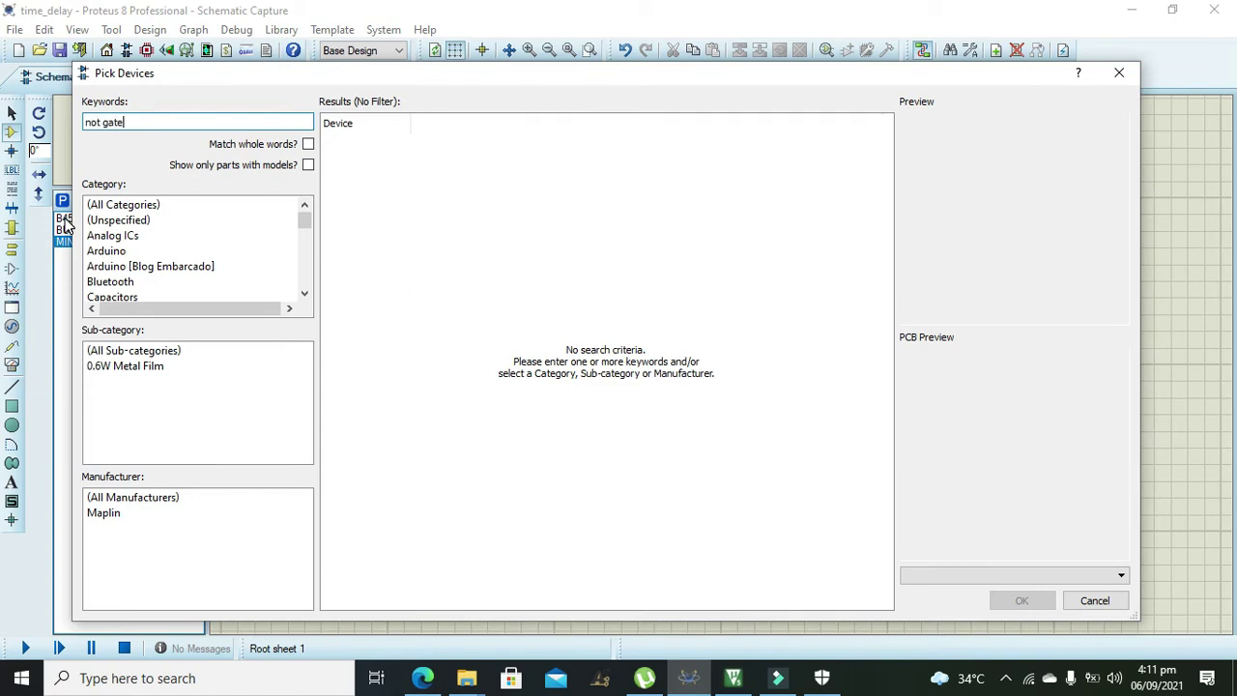
{"action": "type", "text": "te"}
{"action": "left_click", "coordinate": [1022, 600]}
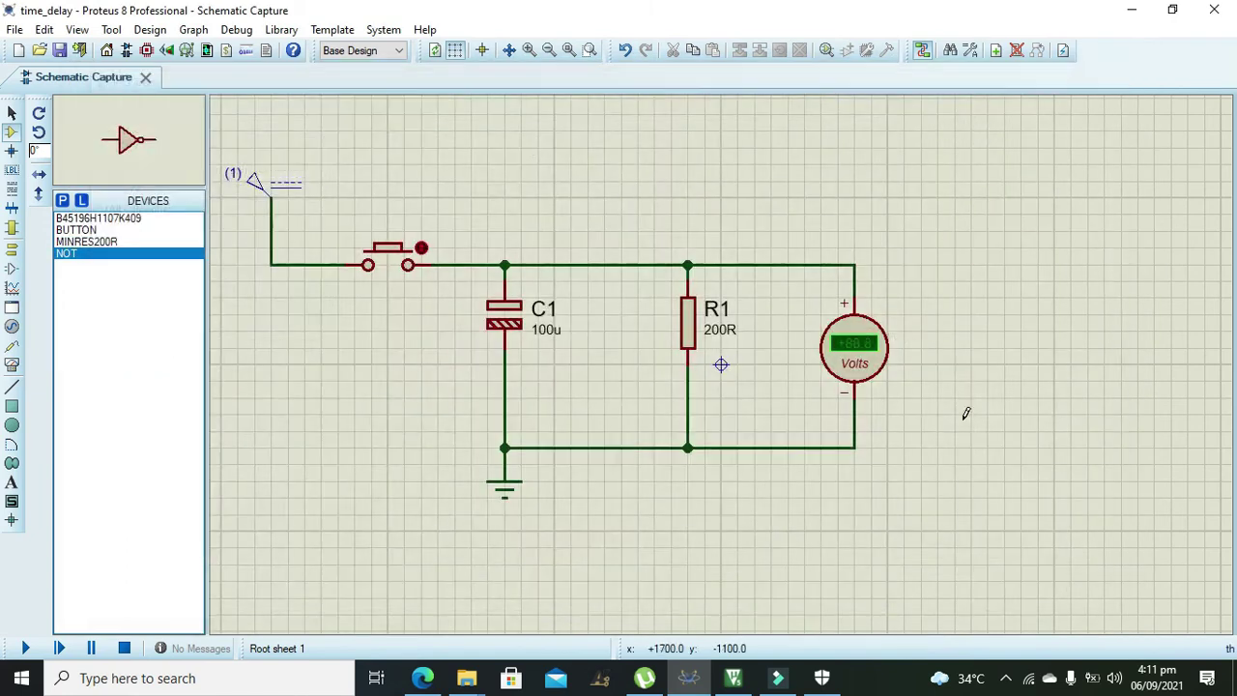
{"action": "left_click", "coordinate": [966, 414]}
{"action": "left_click", "coordinate": [938, 263]}
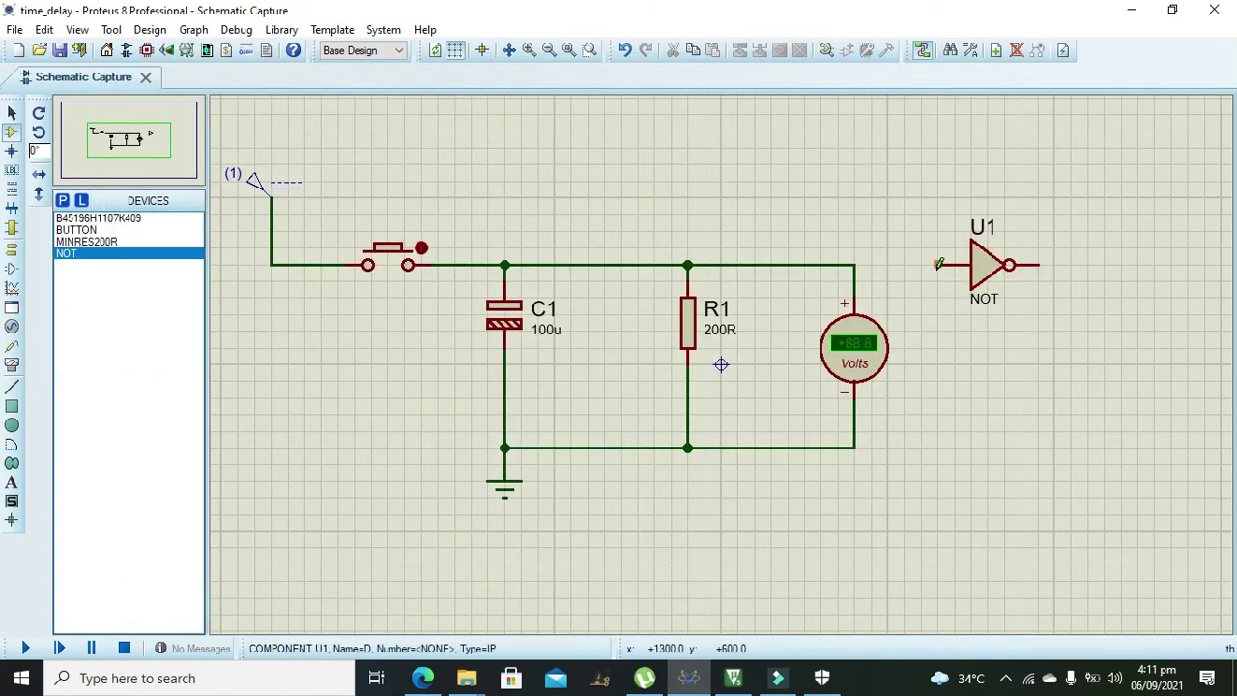
{"action": "left_click", "coordinate": [939, 263]}
{"action": "left_click", "coordinate": [854, 265]}
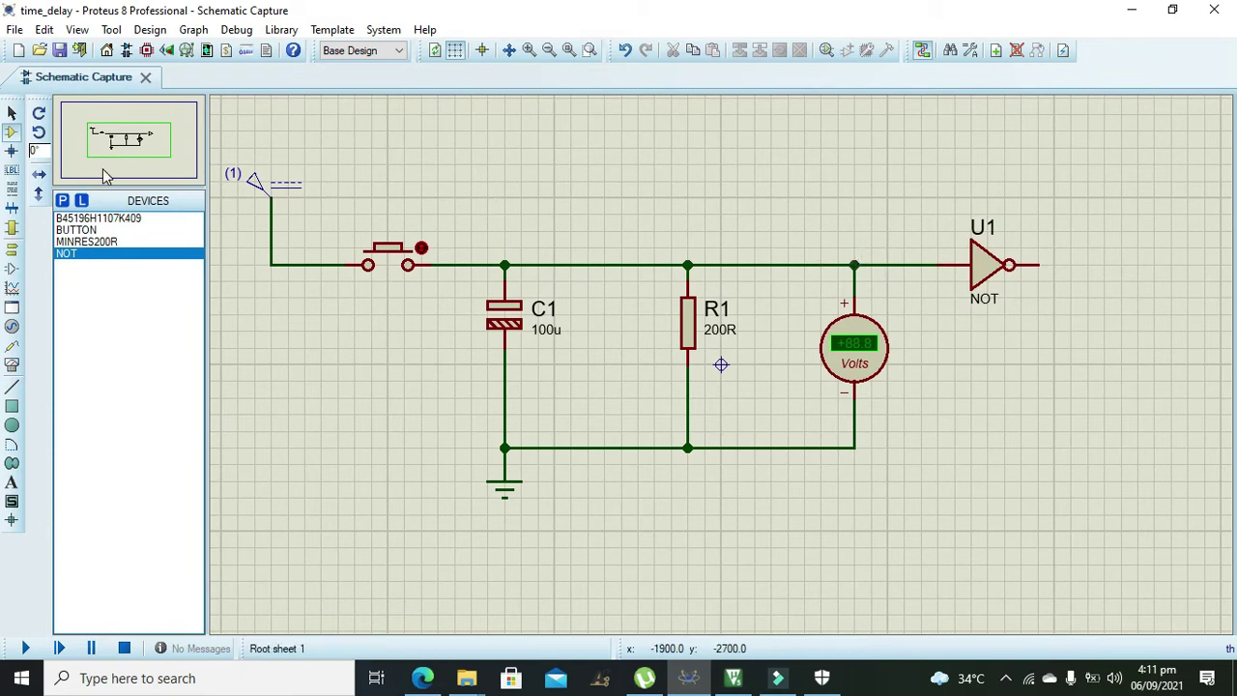
Place a LED-GREEN D1, wiring the NOT output to it and its bottom pin to ground.
{"action": "left_click", "coordinate": [62, 200]}
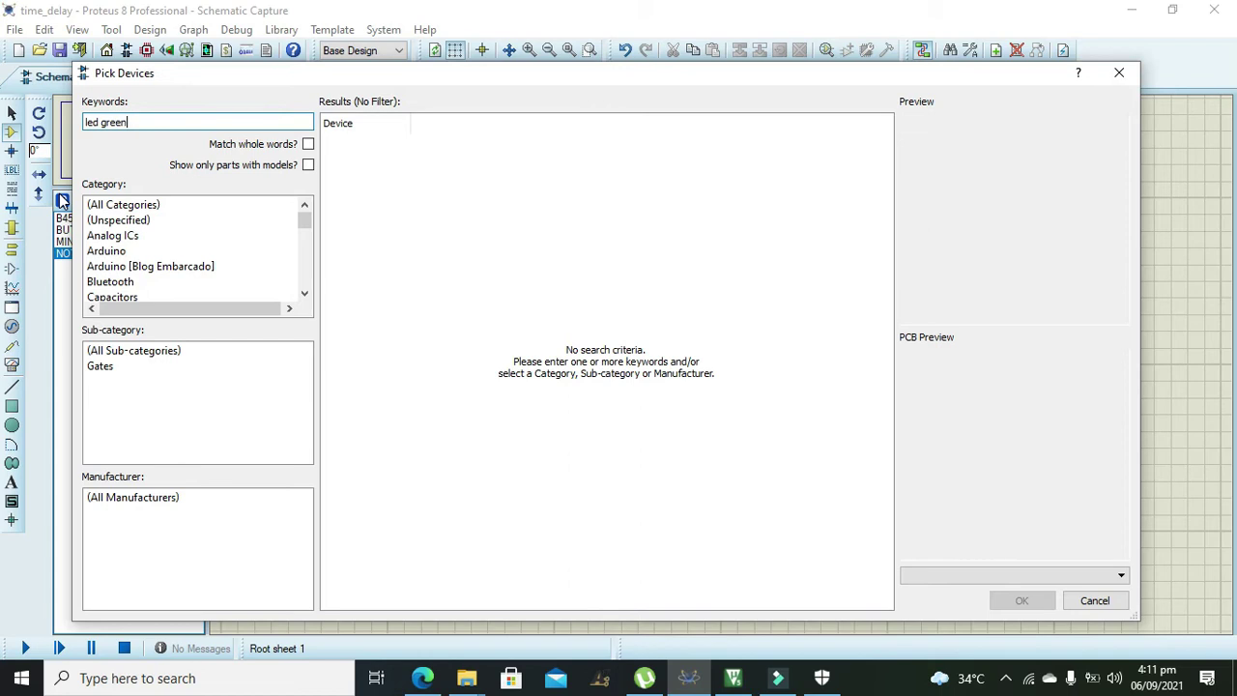
{"action": "type", "text": "led green"}
{"action": "left_click", "coordinate": [350, 188]}
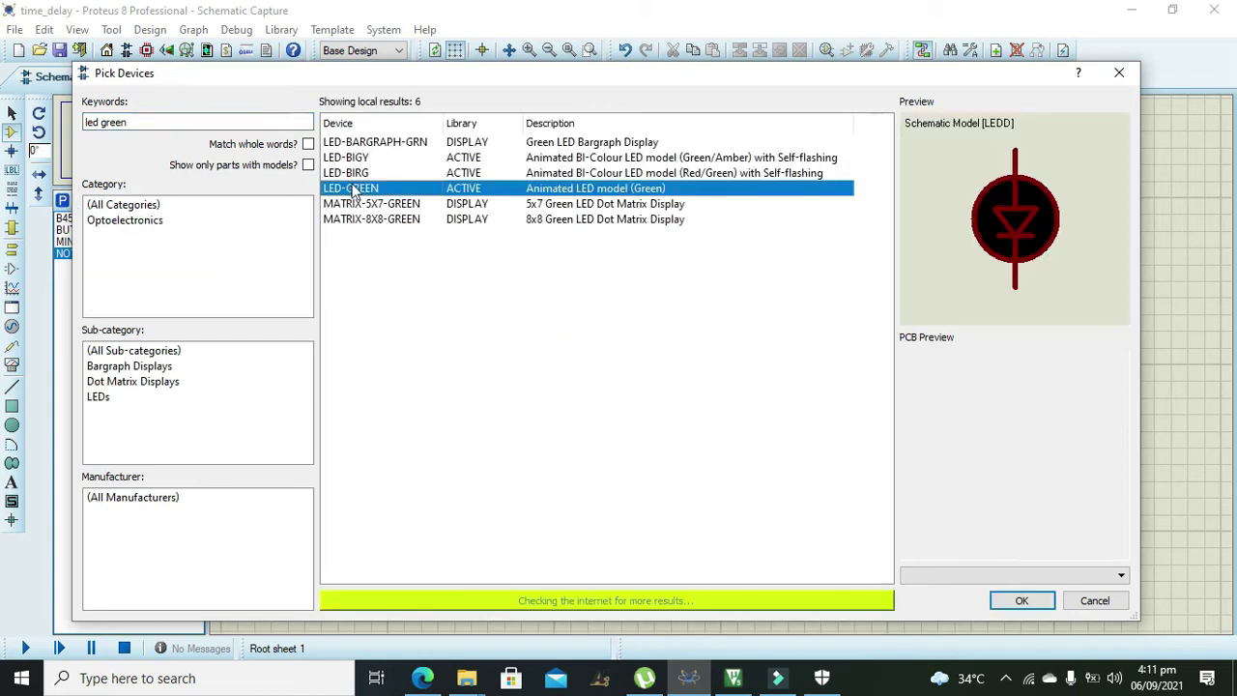
{"action": "left_click", "coordinate": [1022, 600]}
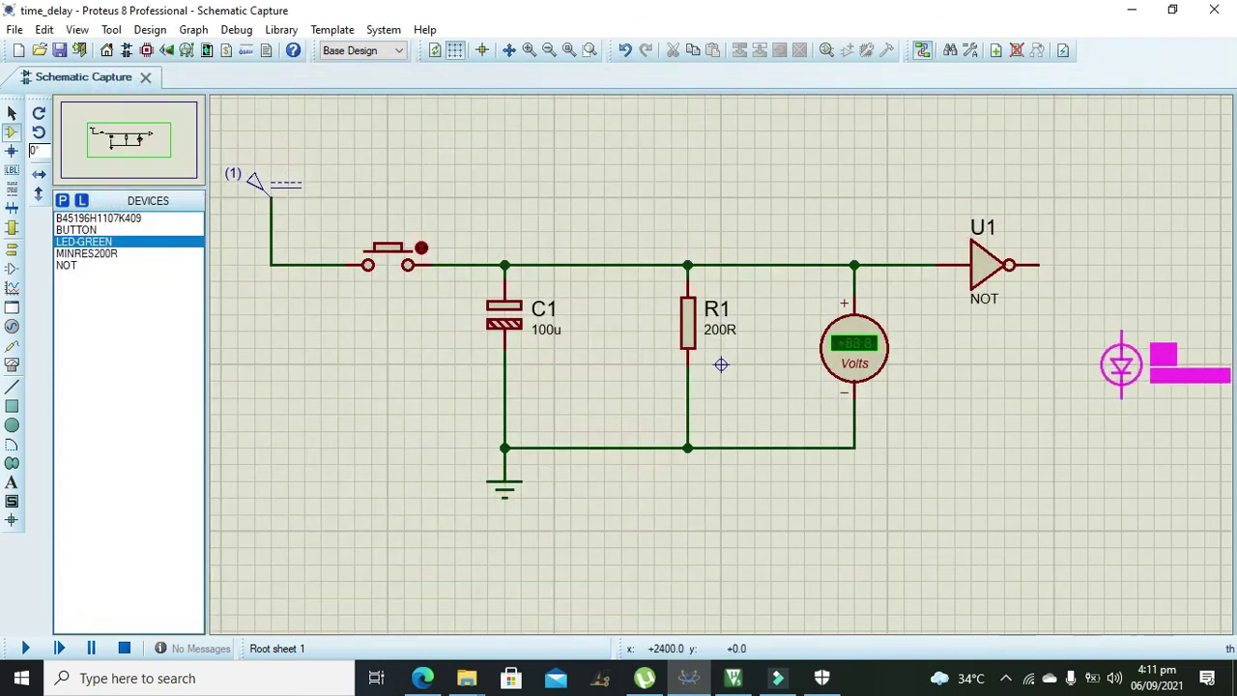
{"action": "left_click", "coordinate": [1121, 365]}
{"action": "left_click", "coordinate": [1121, 337]}
{"action": "left_click", "coordinate": [1041, 263]}
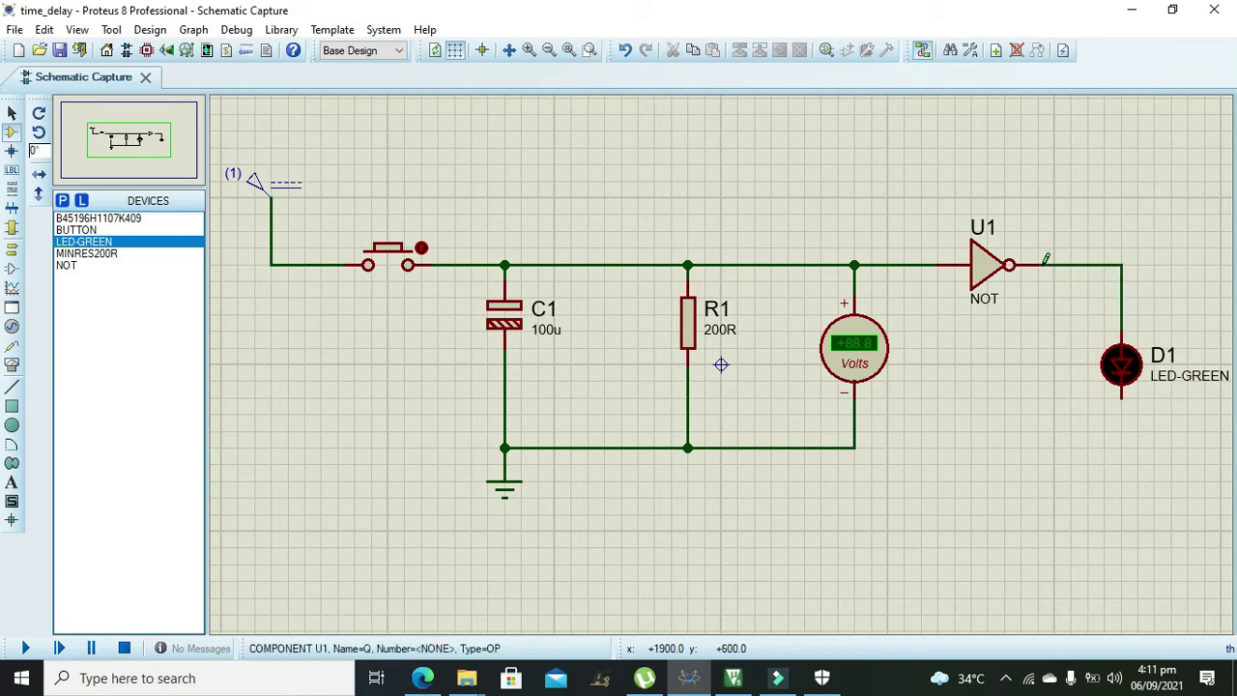
{"action": "left_click", "coordinate": [1119, 392]}
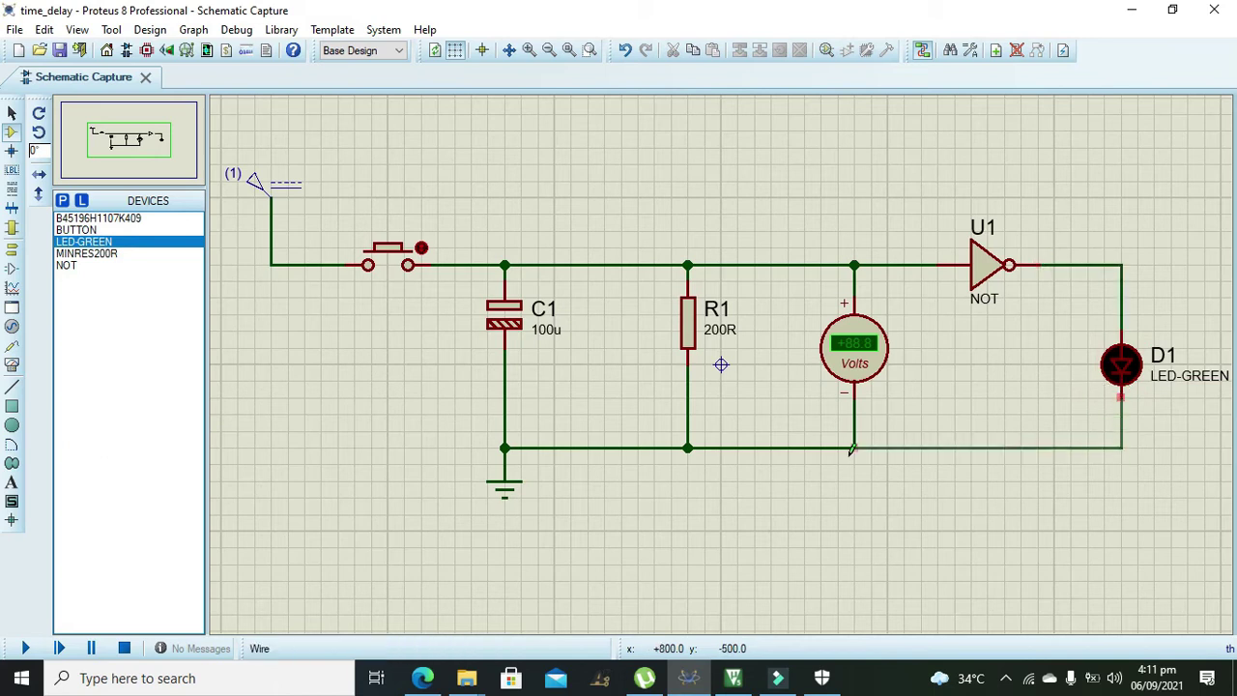
{"action": "left_click", "coordinate": [854, 447]}
Check the DC generator's properties without changes and run the simulation.
{"action": "double_click", "coordinate": [267, 189]}
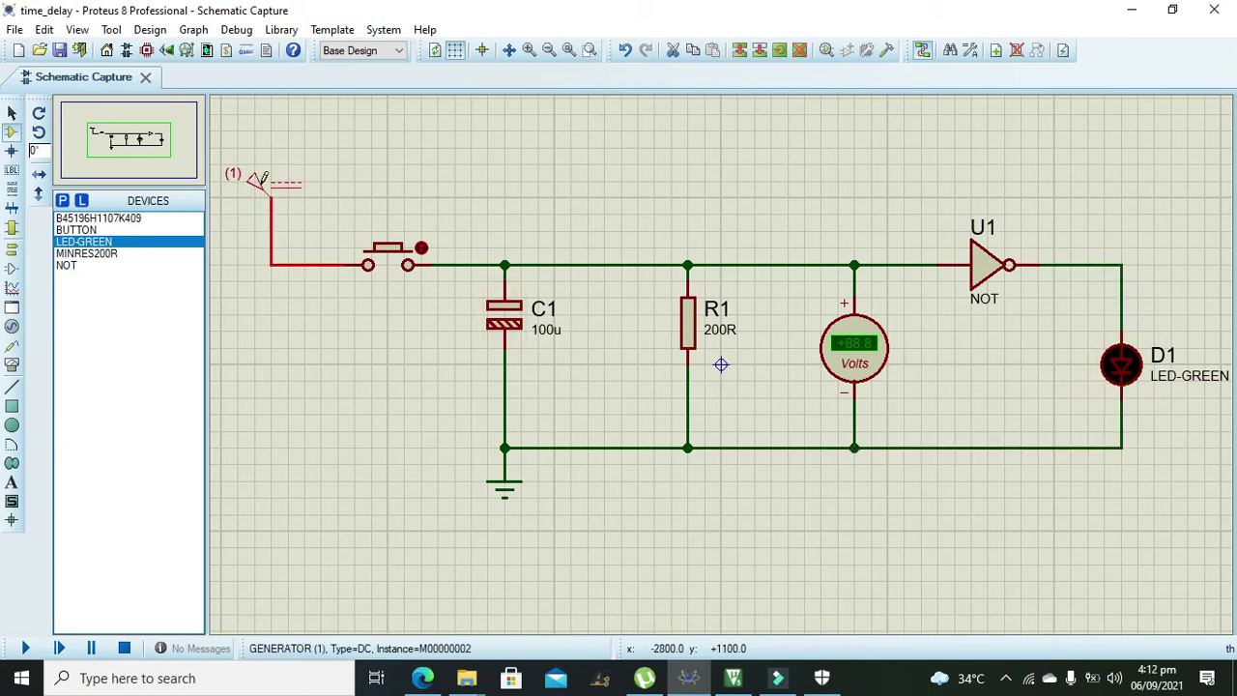
{"action": "left_click", "coordinate": [778, 120]}
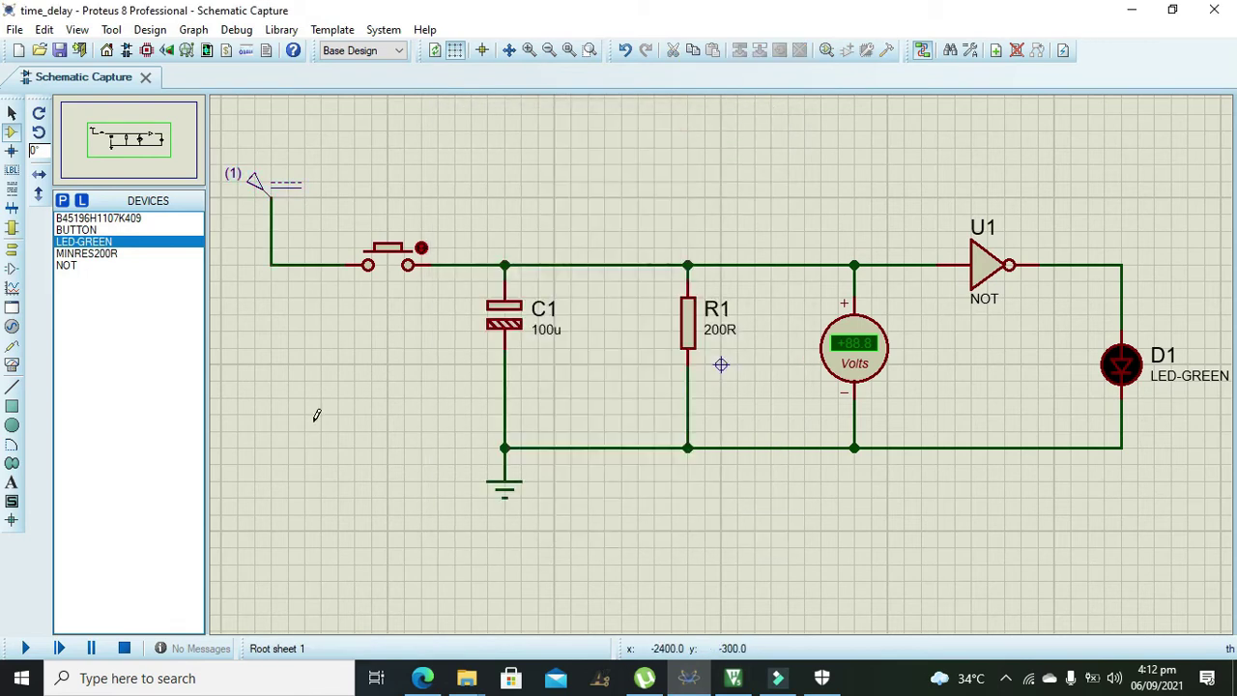
{"action": "left_click", "coordinate": [27, 650]}
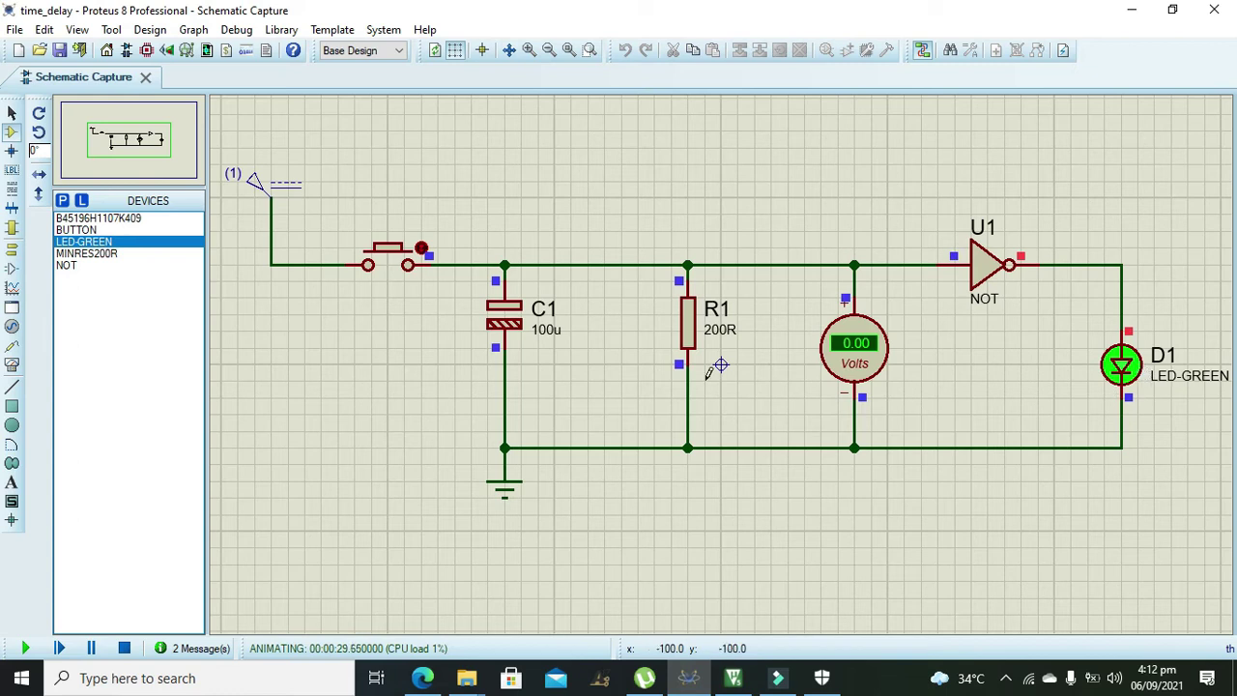
Restart the simulation and press the push button, seeing +5.00 V with D1 off.
{"action": "left_click", "coordinate": [66, 265]}
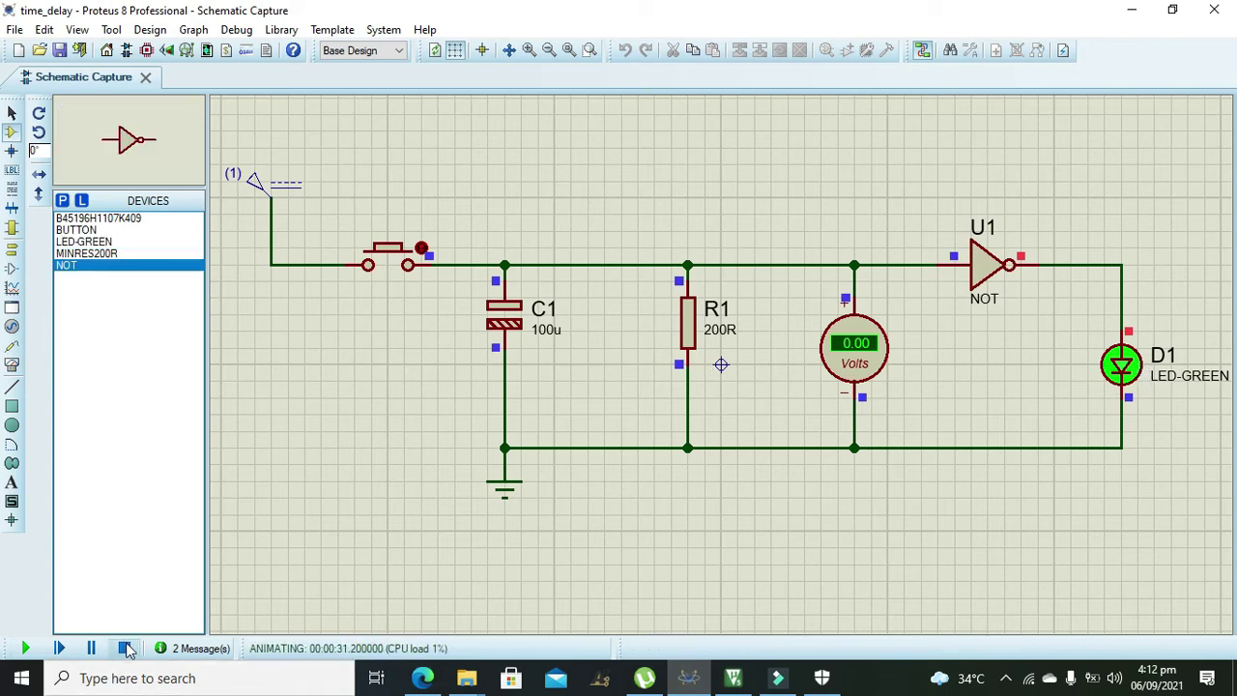
{"action": "left_click", "coordinate": [124, 648]}
{"action": "key", "text": "F12"}
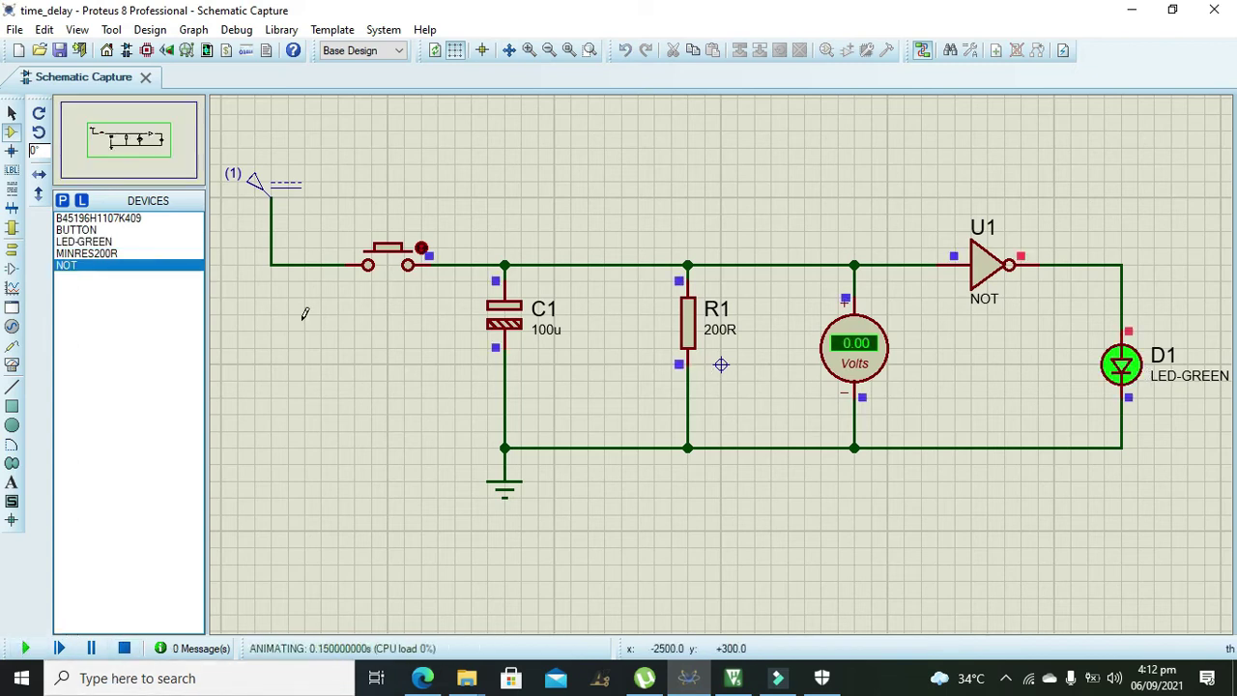
{"action": "left_click", "coordinate": [385, 263]}
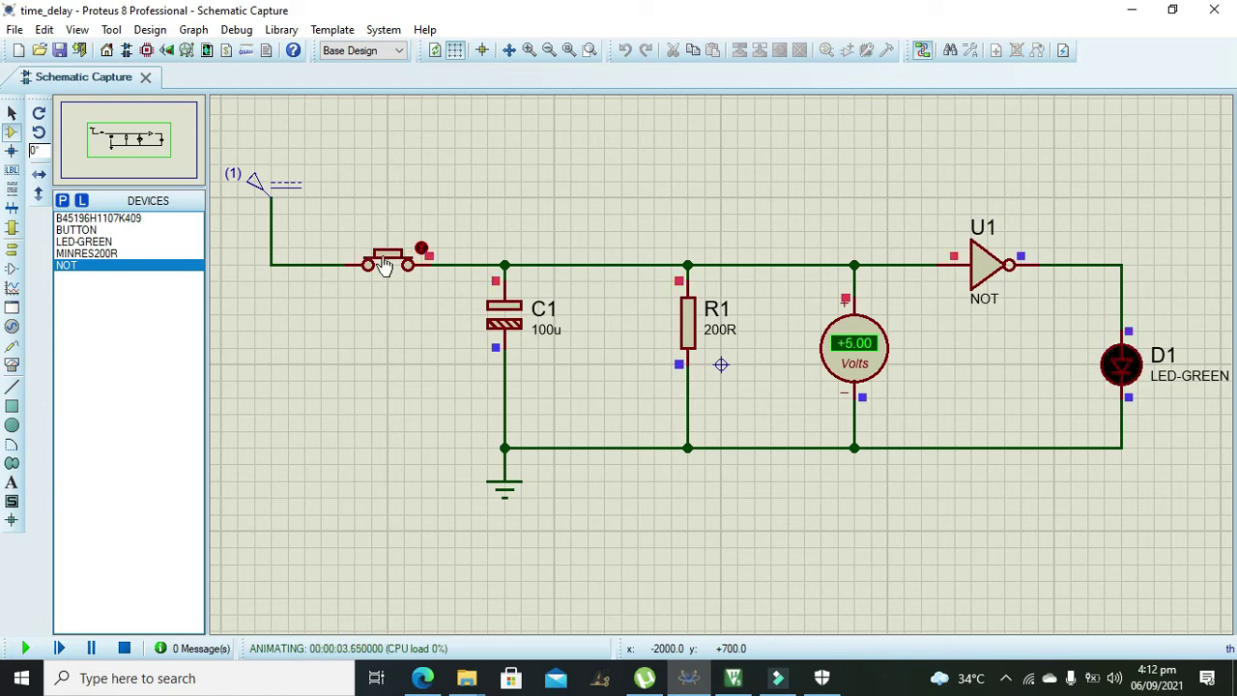
{"action": "left_click", "coordinate": [385, 263]}
{"action": "left_click", "coordinate": [123, 647]}
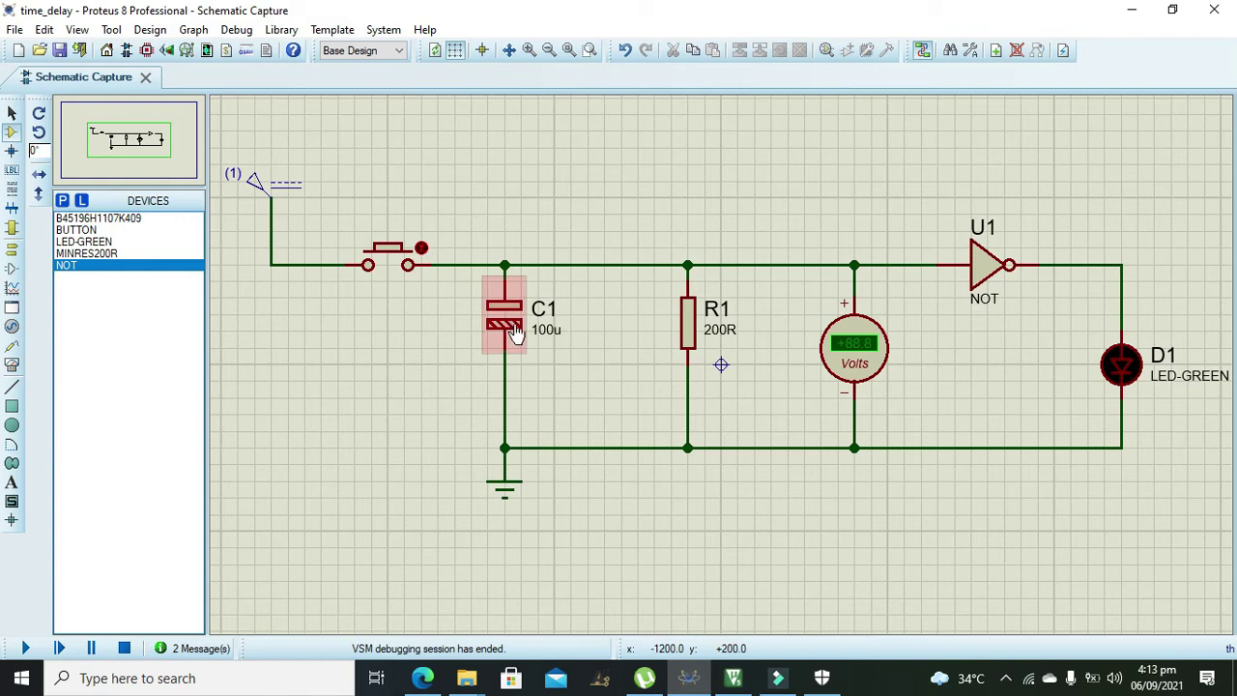
Change R1's resistance to 2000R.
{"action": "double_click", "coordinate": [692, 329]}
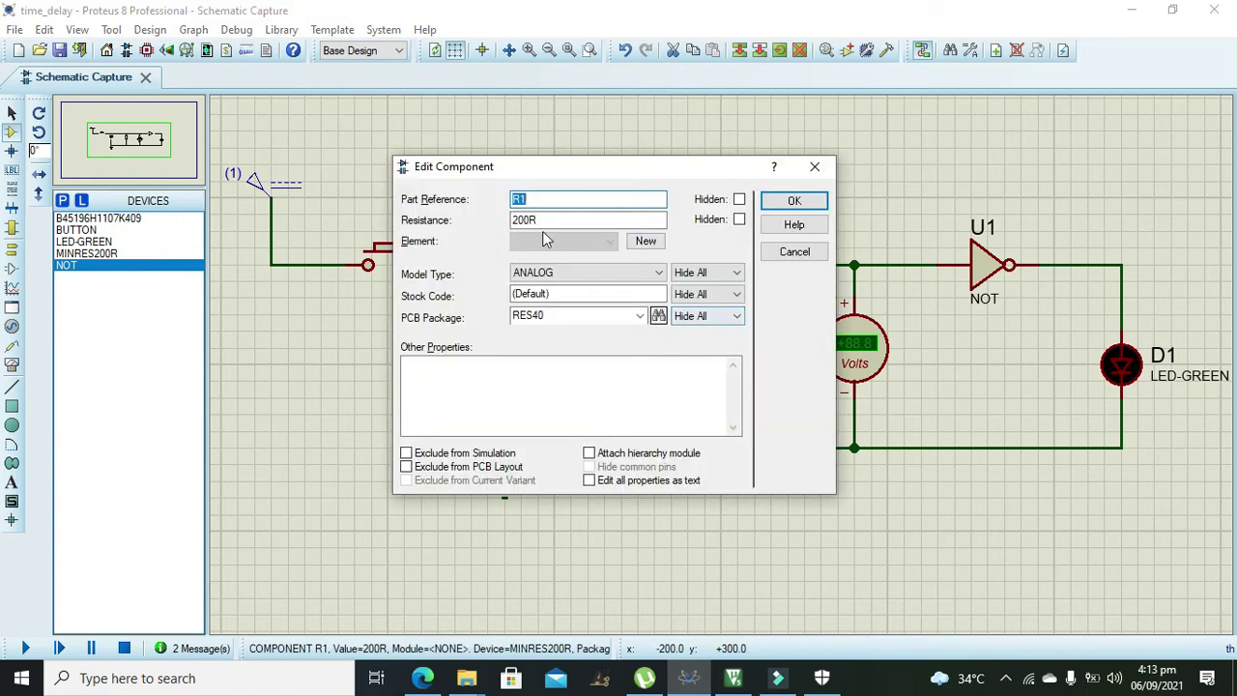
{"action": "left_click", "coordinate": [530, 220]}
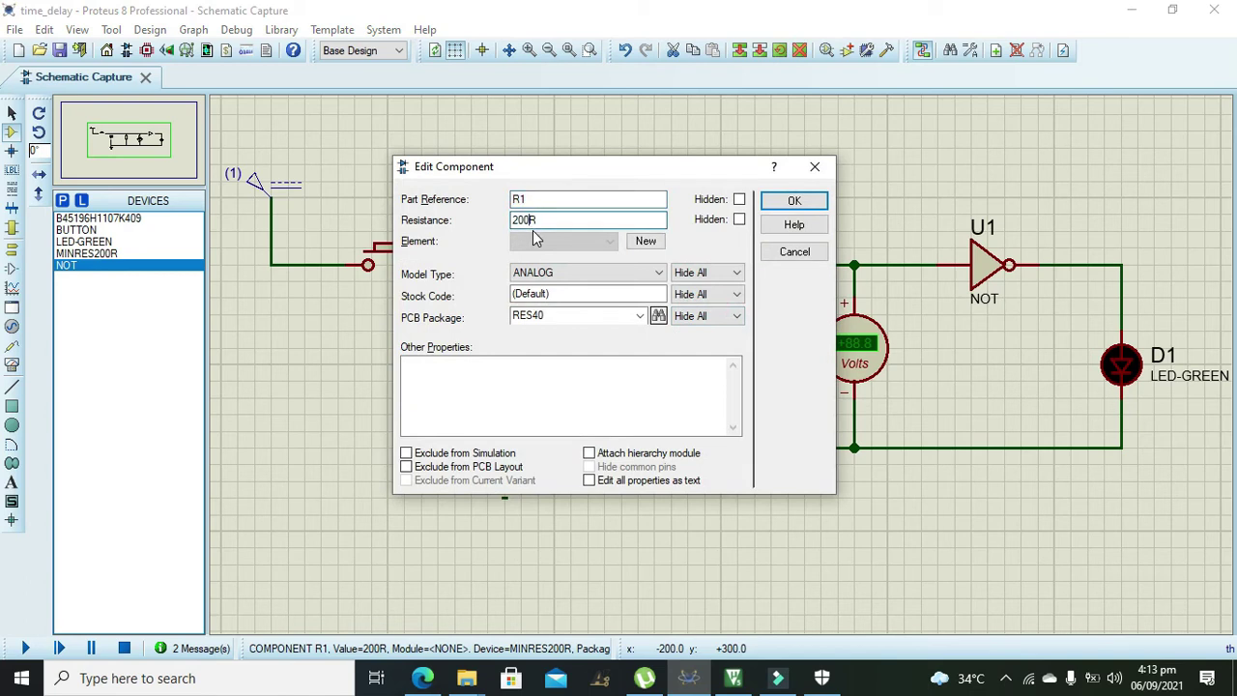
{"action": "type", "text": "0"}
{"action": "left_click", "coordinate": [808, 201]}
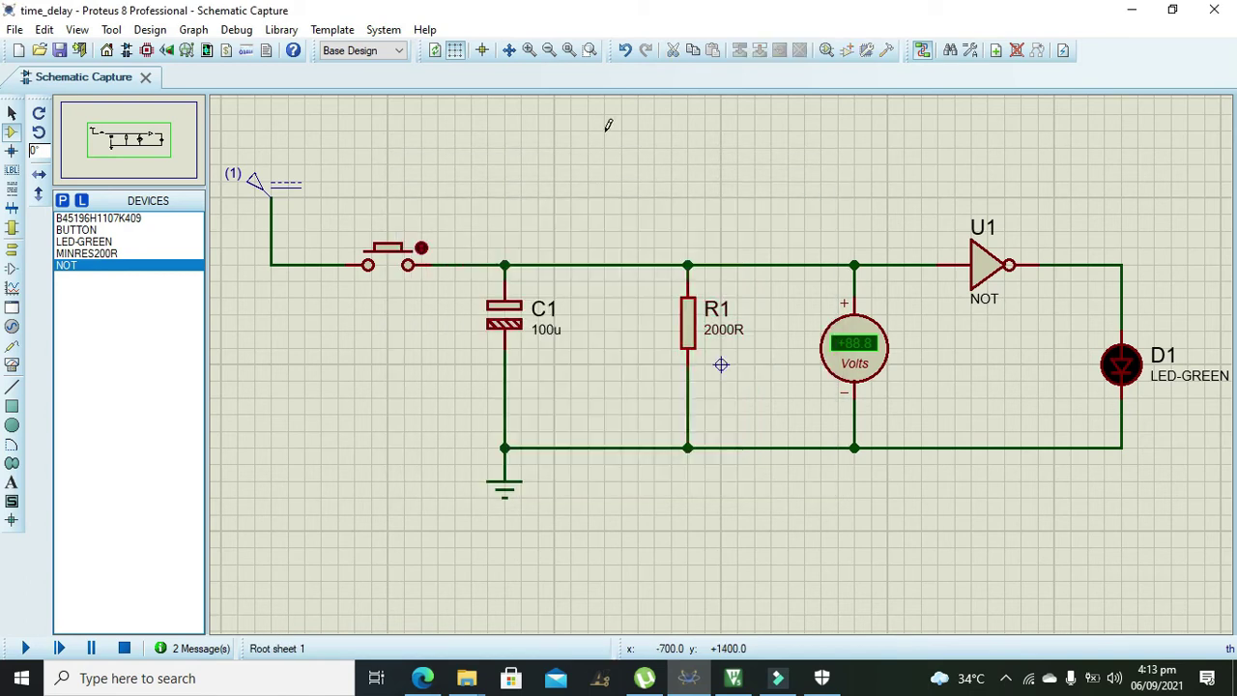
Rerun the simulation holding the push button, watching voltage decay to 0.00 V and D1 relight.
{"action": "left_click", "coordinate": [26, 651]}
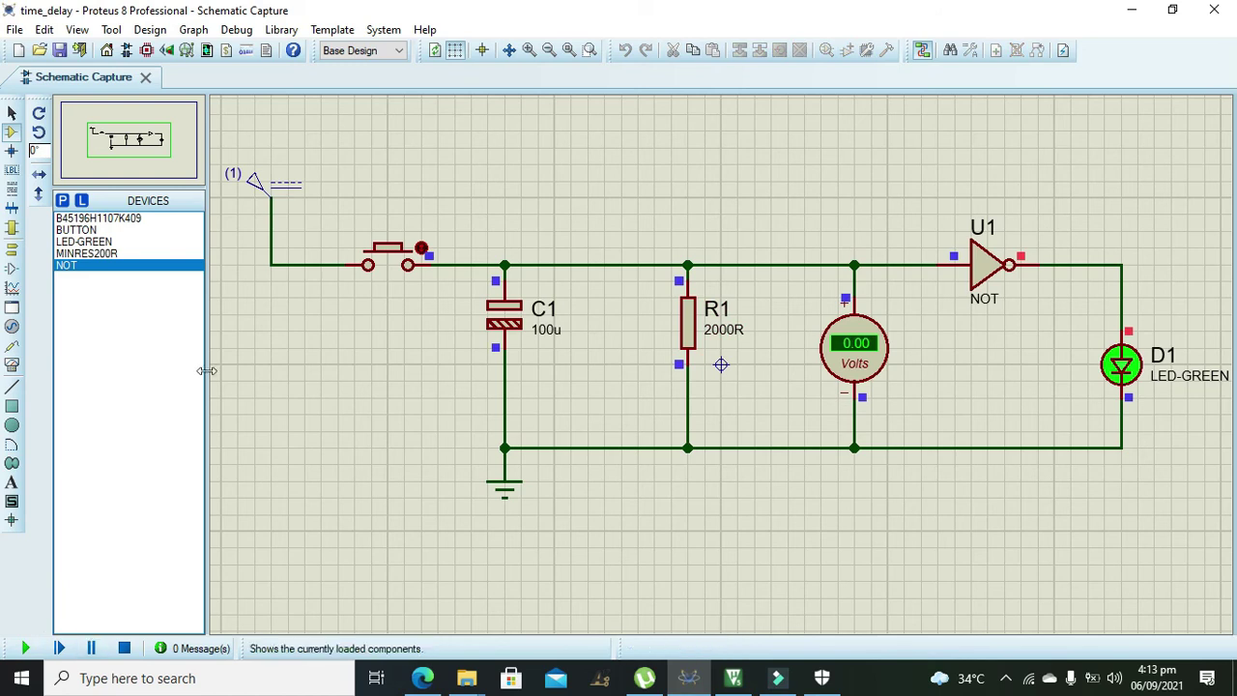
{"action": "left_click_drag", "start_coordinate": [398, 267], "coordinate": [390, 263]}
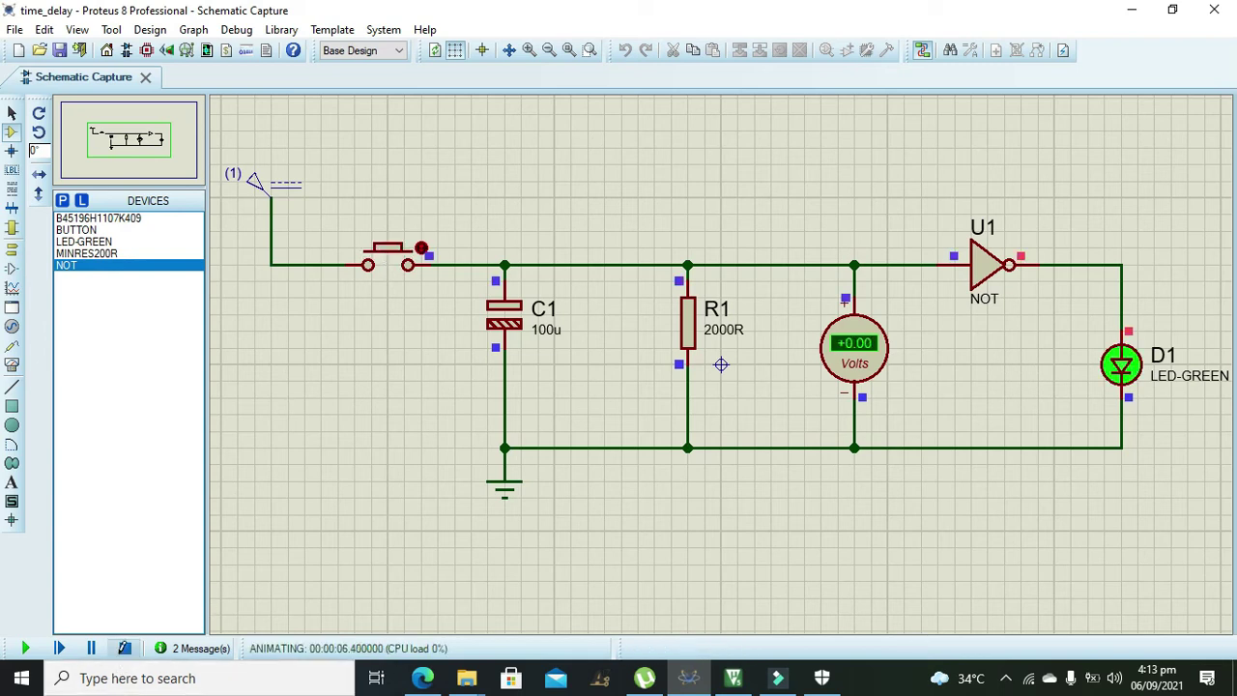
{"action": "left_click", "coordinate": [124, 647]}
Set R1's resistance to 200k, then reopen its properties to verify and cancel.
{"action": "double_click", "coordinate": [707, 329]}
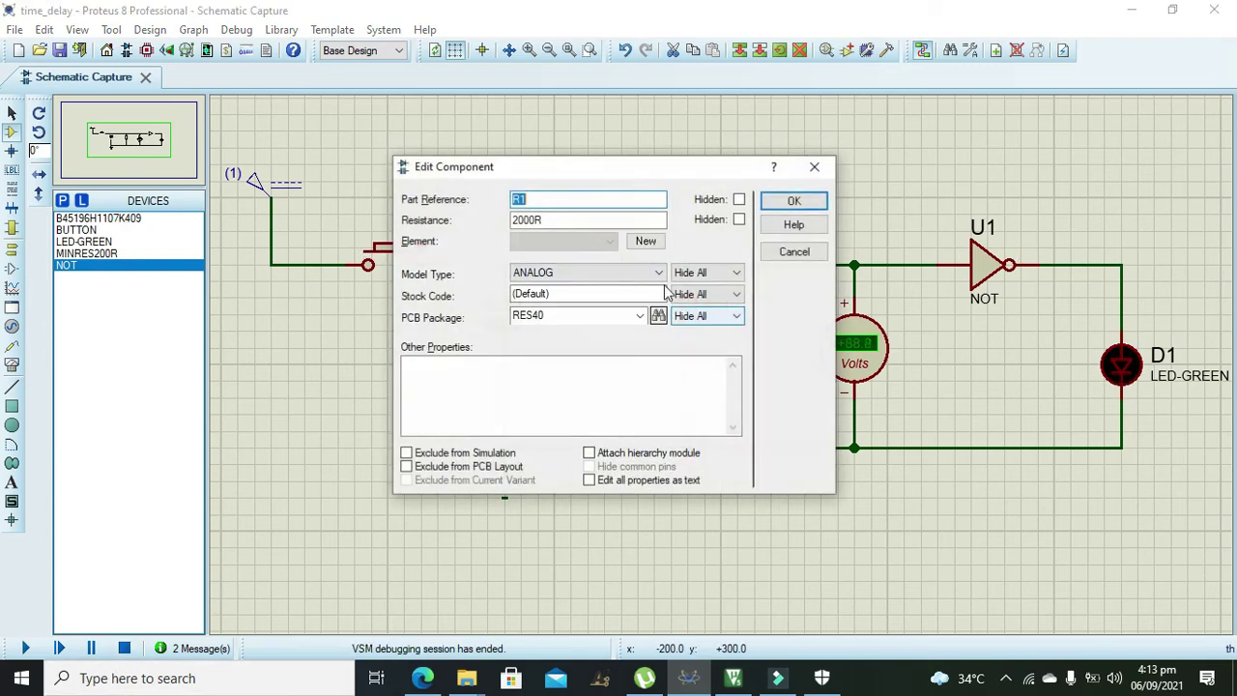
{"action": "left_click", "coordinate": [530, 221]}
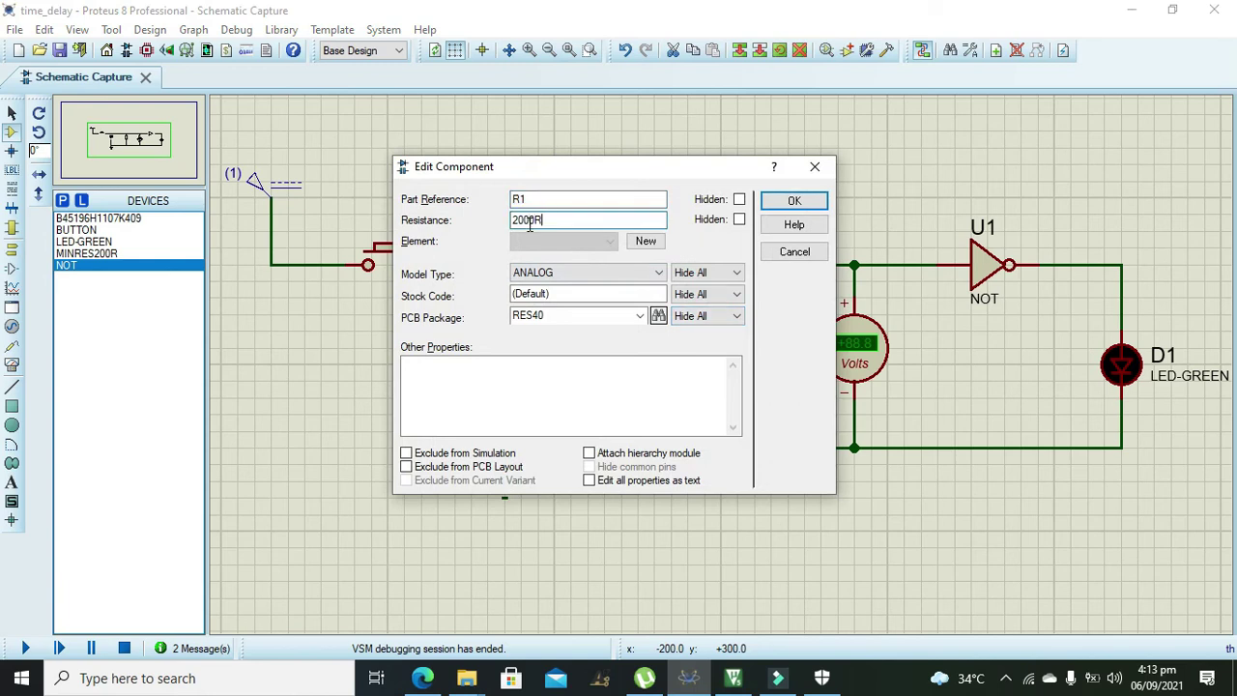
{"action": "key", "text": "BackSpace"}
{"action": "key", "text": "BackSpace"}
{"action": "type", "text": "0k"}
{"action": "key", "text": "Return"}
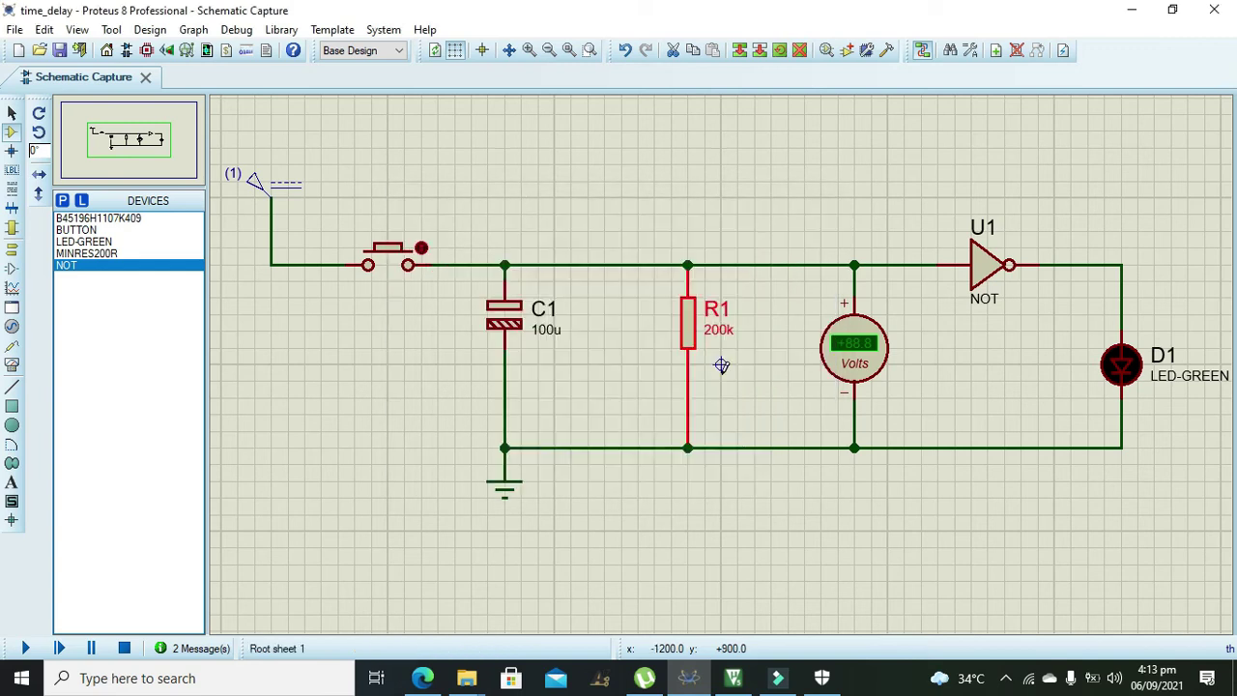
{"action": "double_click", "coordinate": [720, 364]}
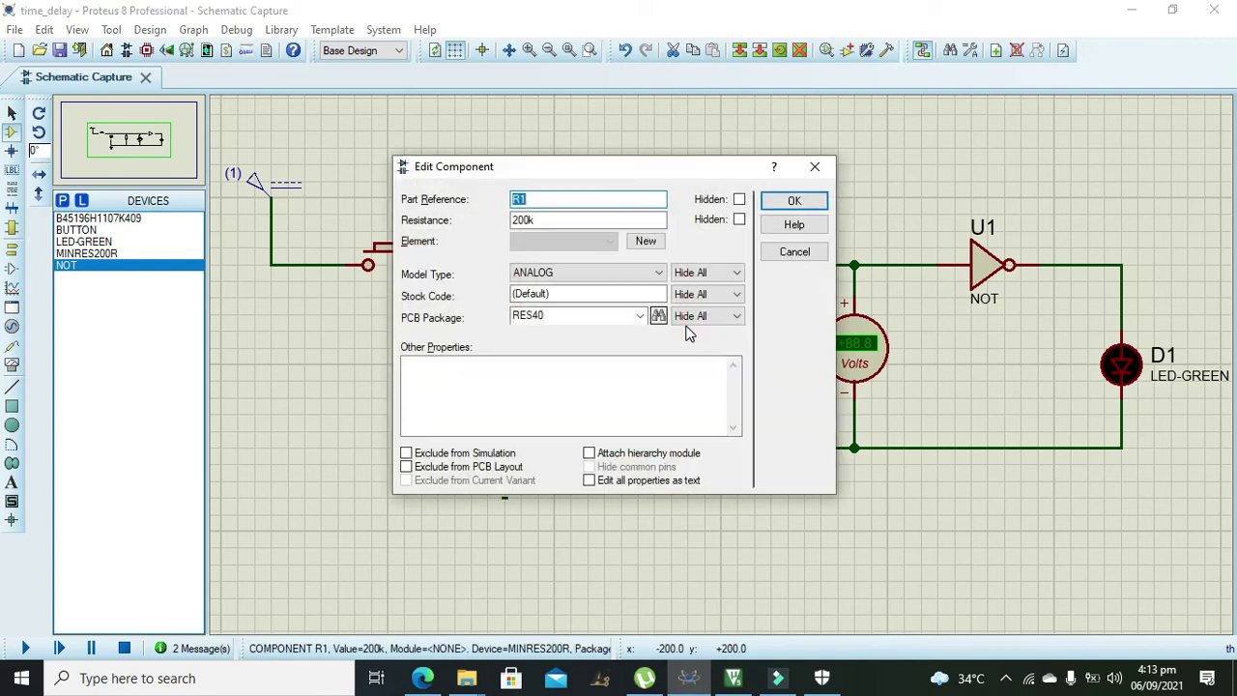
{"action": "left_click", "coordinate": [793, 254]}
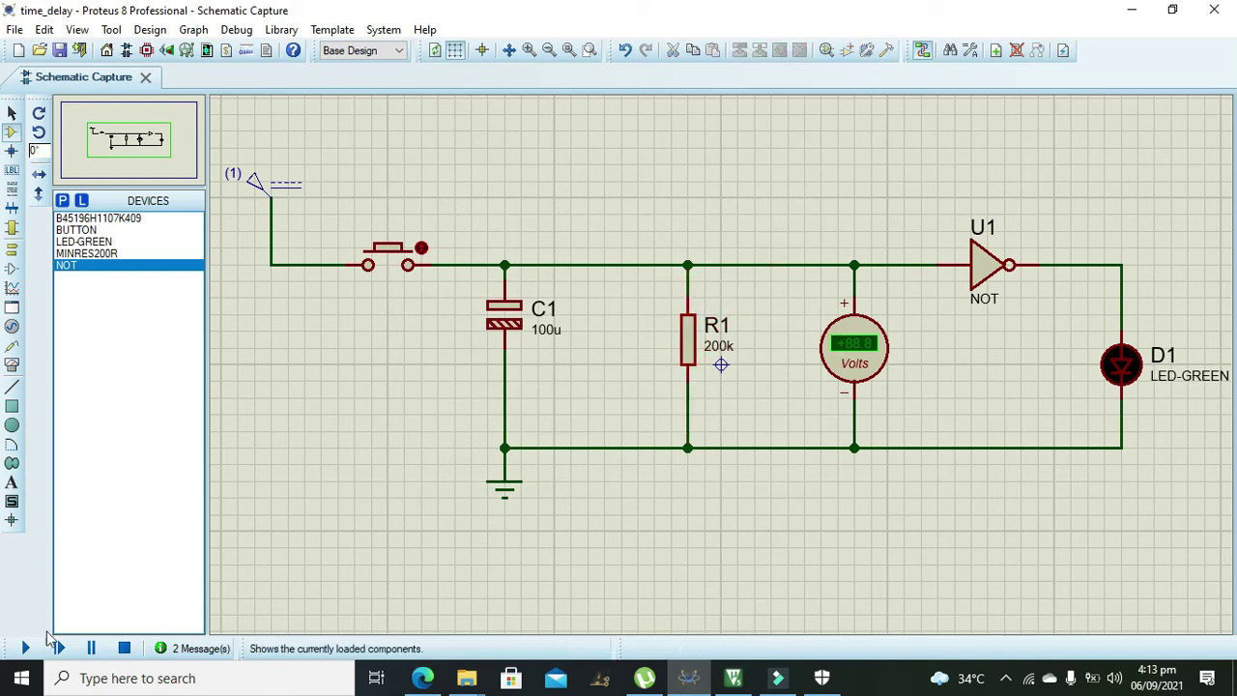
Run the 200k simulation and press the push button, turning D1 off at +5.00 V.
{"action": "left_click", "coordinate": [23, 652]}
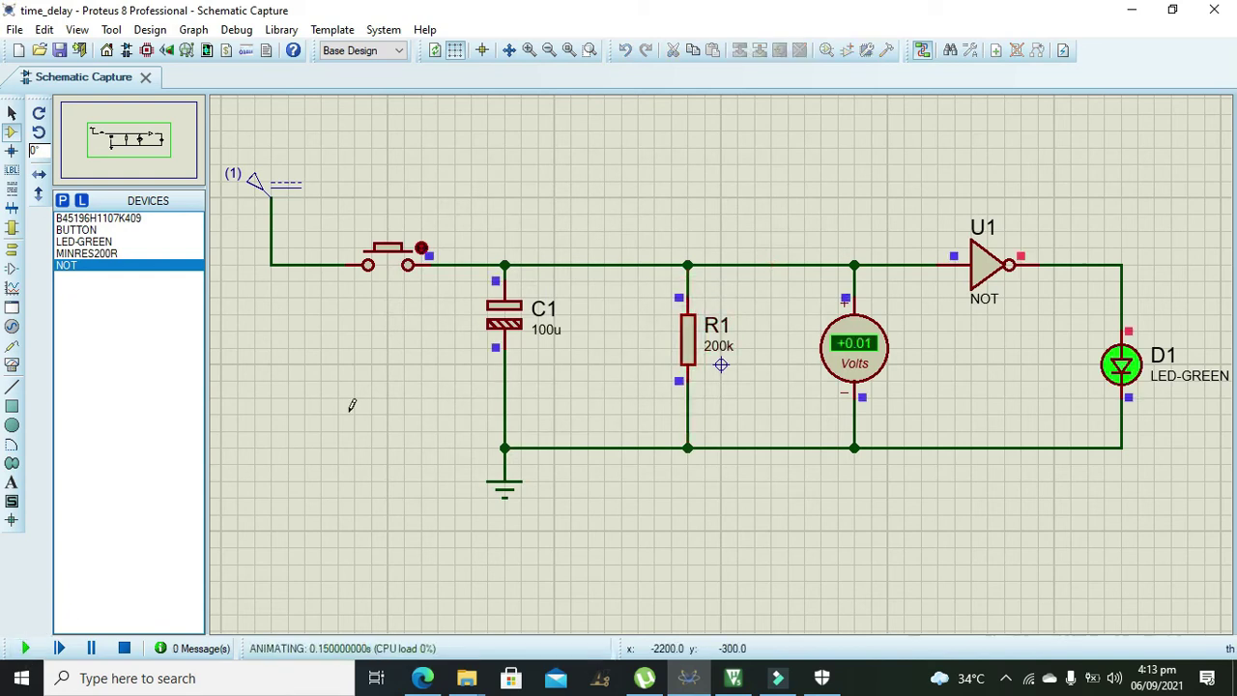
{"action": "left_click", "coordinate": [392, 259]}
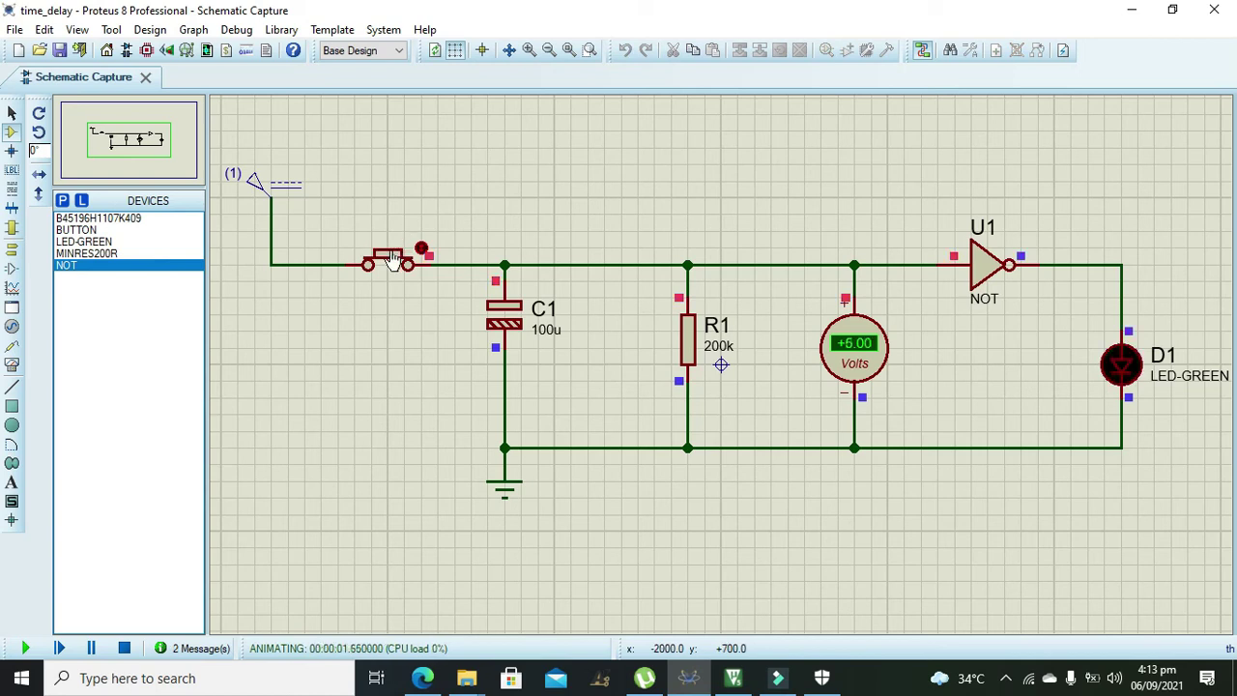